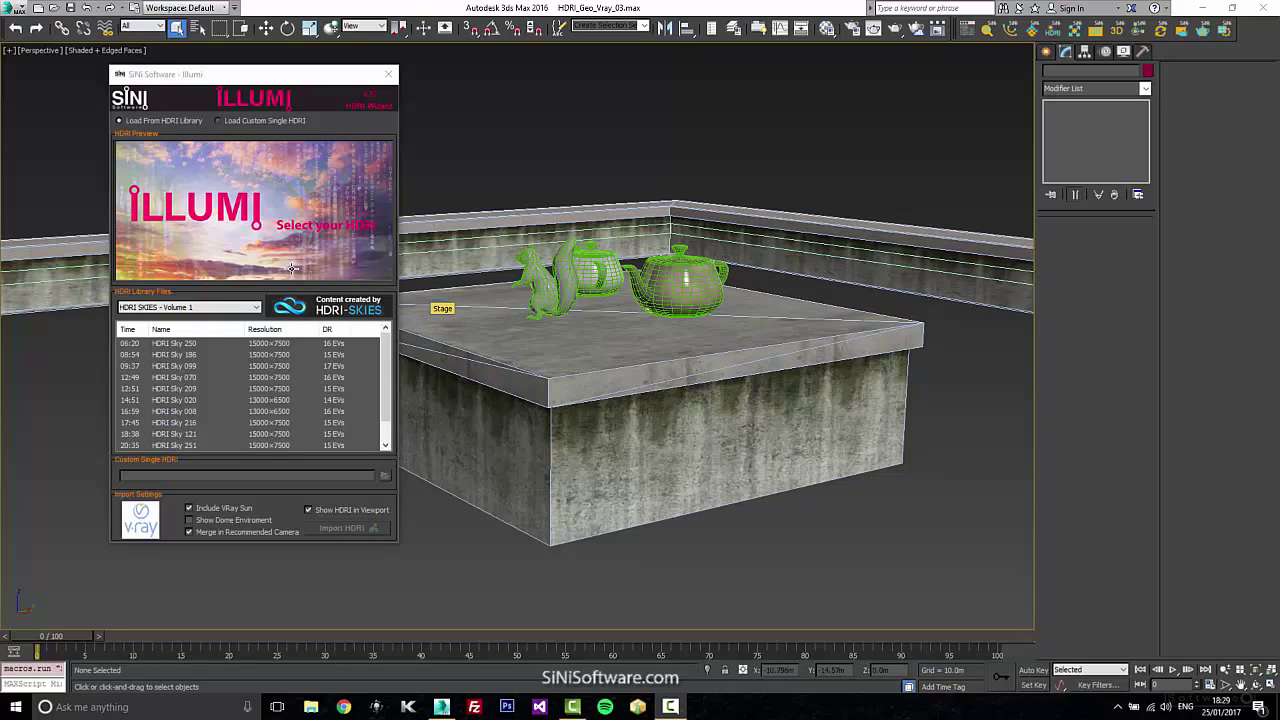
- Preview several Illumi library skies, including HDRI Sky 251, then return to HDRI Sky 186
{"action": "left_click", "coordinate": [193, 357]}
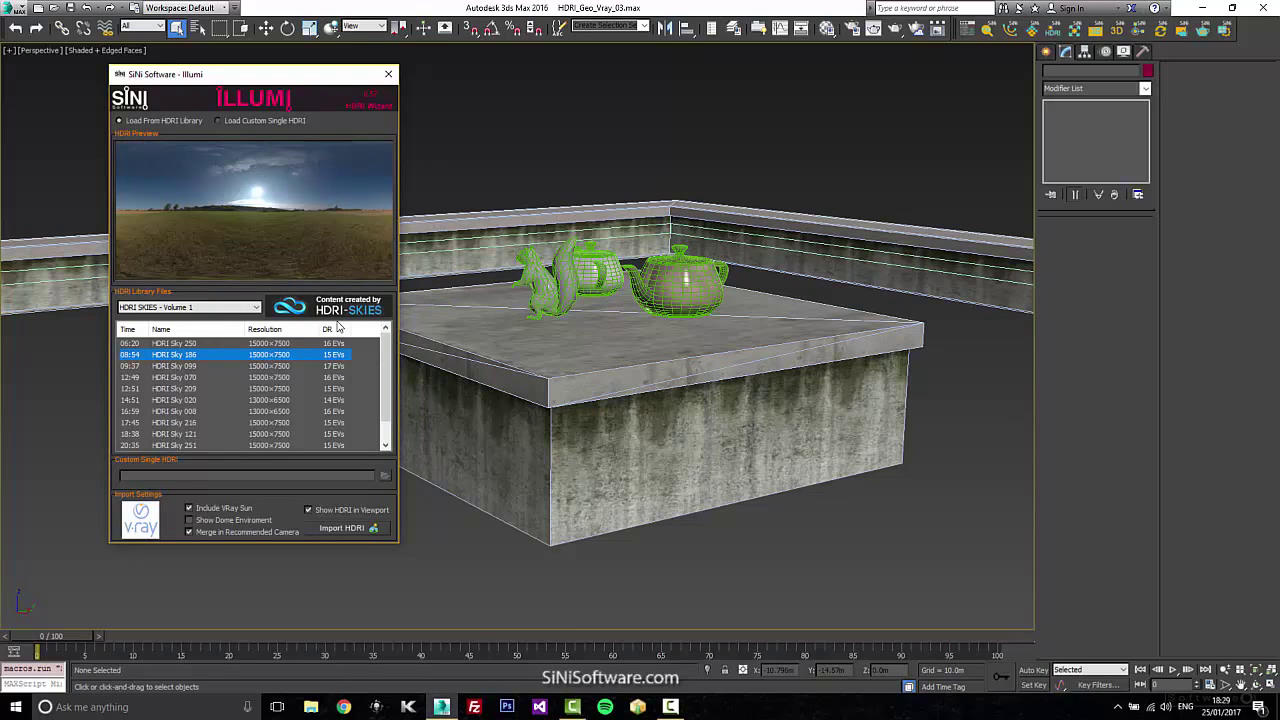
{"action": "left_click", "coordinate": [183, 377]}
{"action": "left_click", "coordinate": [186, 412]}
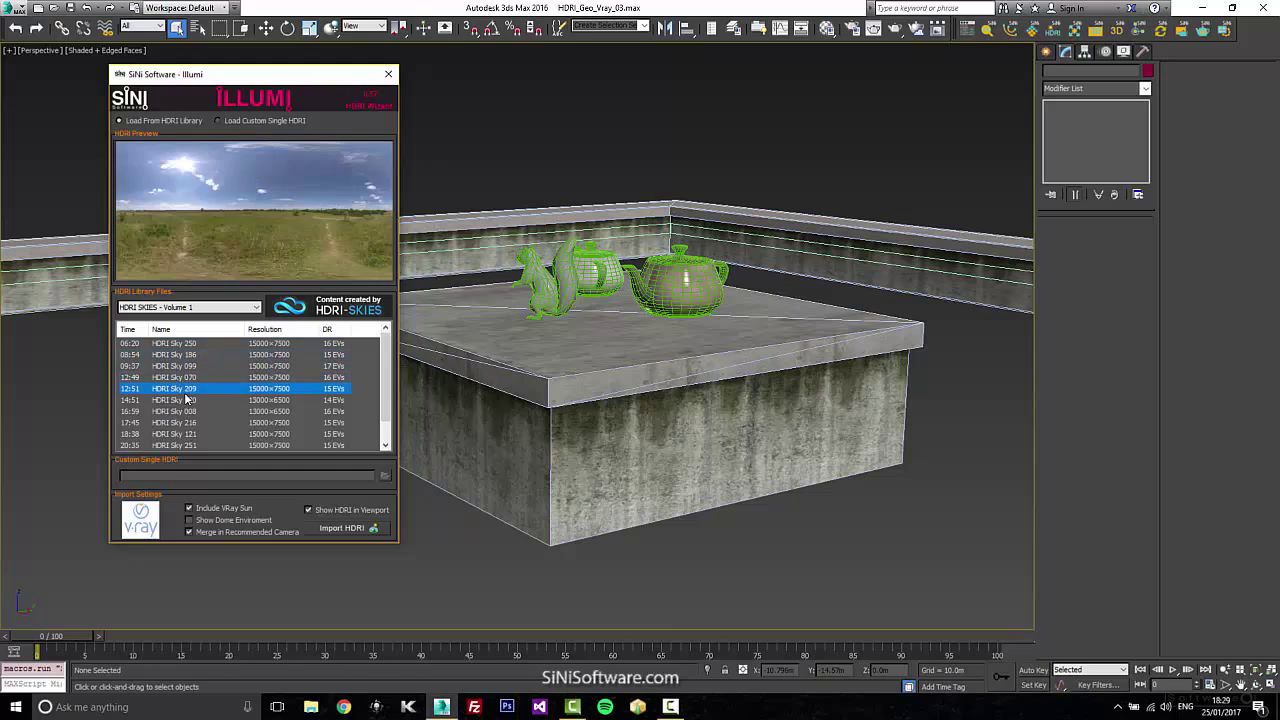
{"action": "left_click", "coordinate": [186, 422]}
{"action": "left_click", "coordinate": [189, 445]}
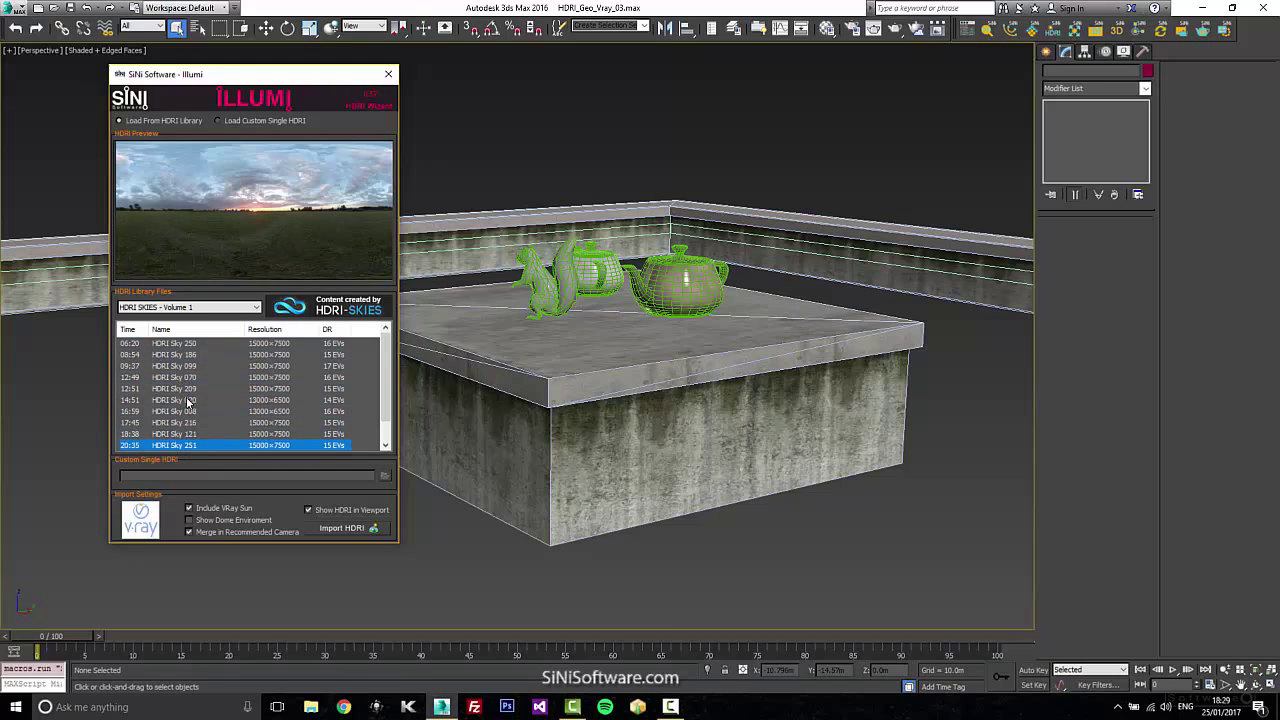
{"action": "left_click", "coordinate": [186, 355]}
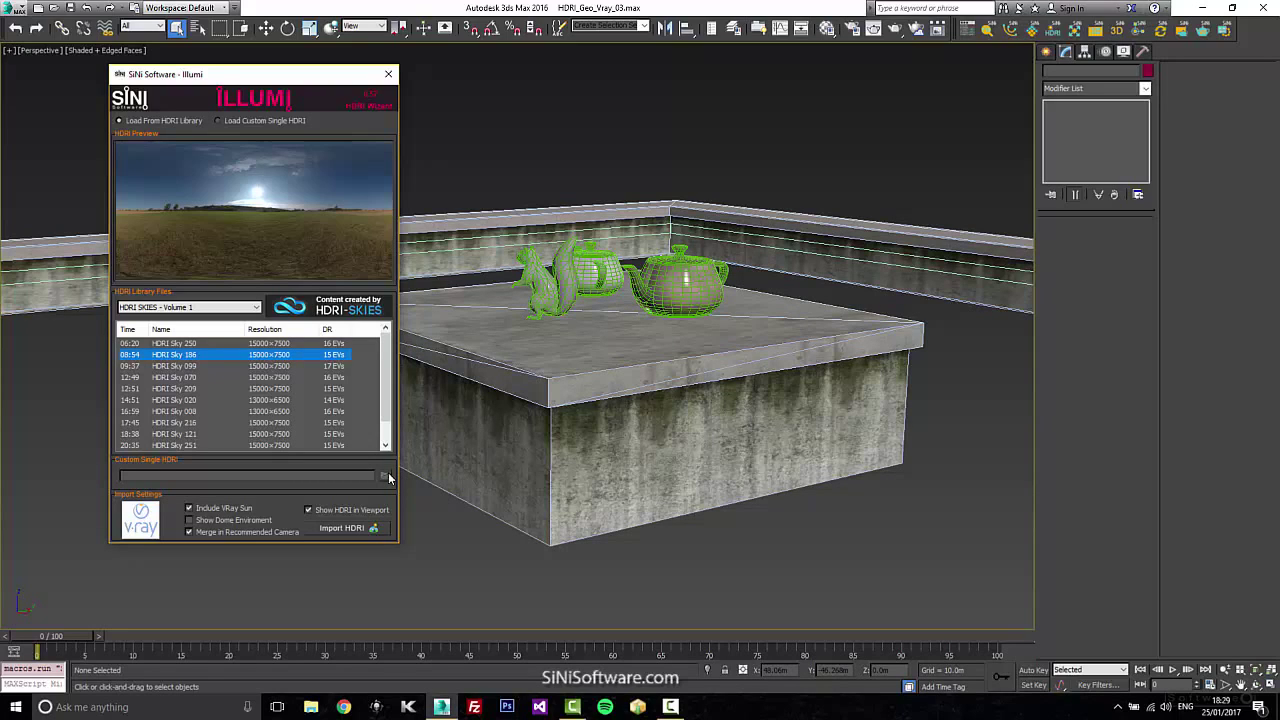
- Import HDRI Sky 186 with its V-Ray sun and SiNi_PhysicalCam into the scene
{"action": "left_click", "coordinate": [363, 530]}
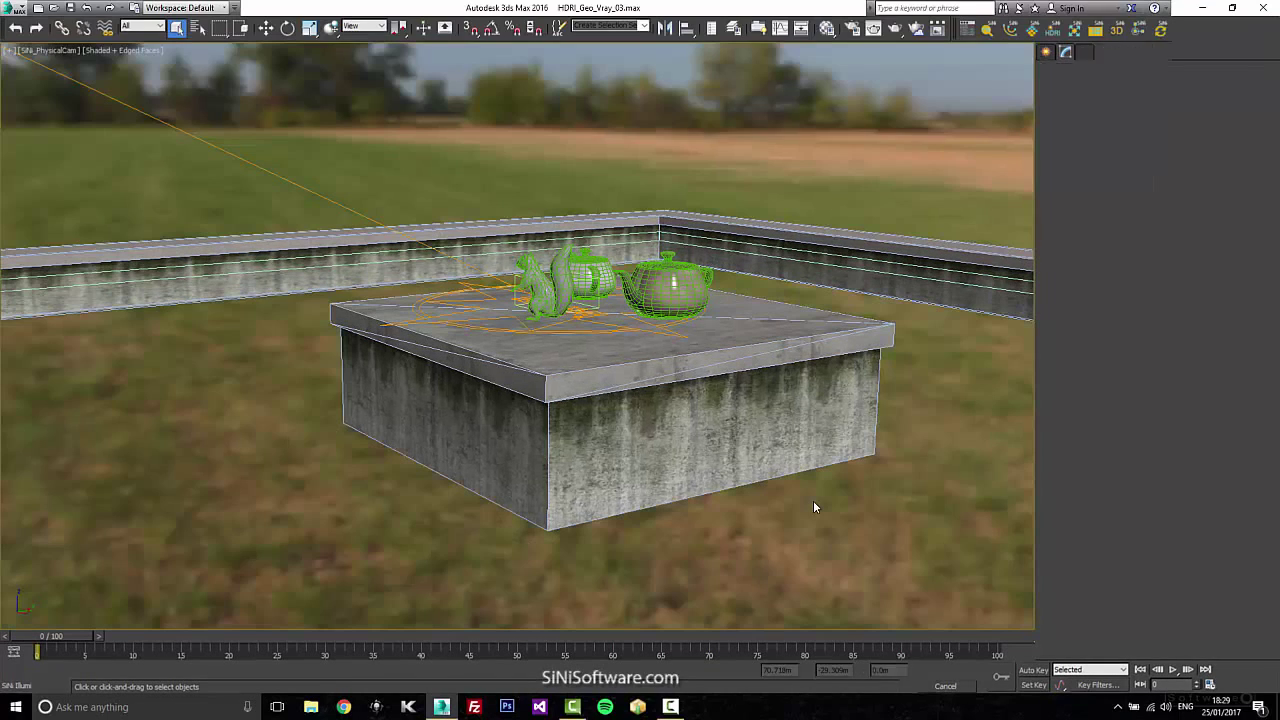
- Rotate the Illumi HDRI compass about -42° around Z, then return to the shaded camera view
{"action": "left_click", "coordinate": [601, 333]}
{"action": "key", "text": "F3"}
{"action": "key", "text": "p"}
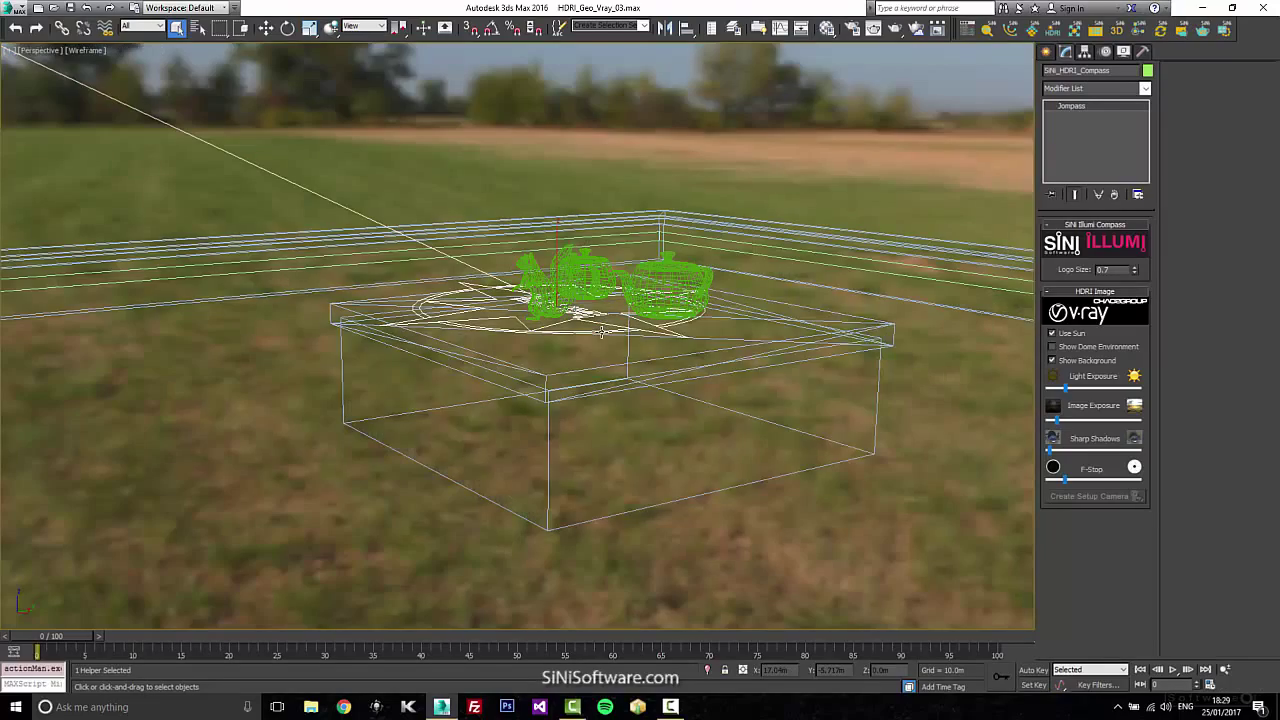
{"action": "mouse_move", "coordinate": [687, 380]}
{"action": "middle_mouse_down", "text": "alt"}
{"action": "mouse_move", "coordinate": [509, 357]}
{"action": "mouse_move", "coordinate": [517, 334]}
{"action": "mouse_move", "coordinate": [597, 406]}
{"action": "mouse_move", "coordinate": [654, 400]}
{"action": "mouse_move", "coordinate": [665, 376]}
{"action": "middle_mouse_up", "text": "alt"}
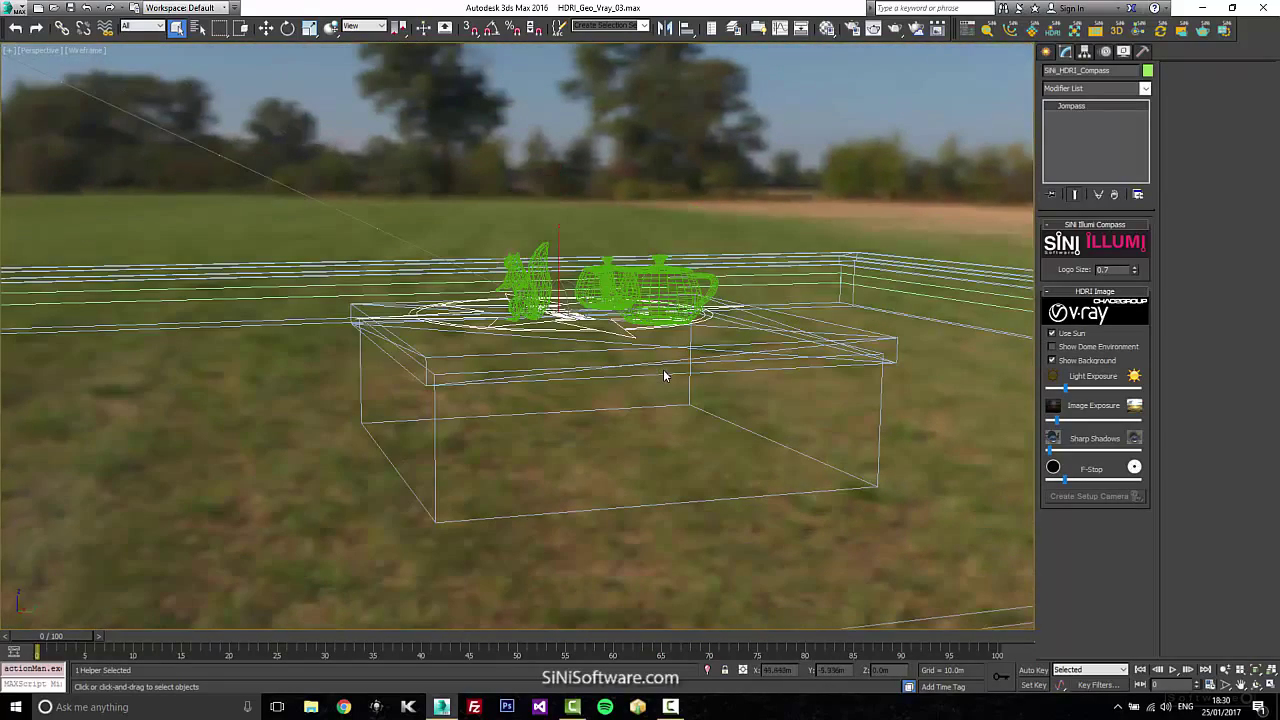
{"action": "key", "text": "e"}
{"action": "left_click_drag", "start_coordinate": [600, 320], "coordinate": [630, 475]}
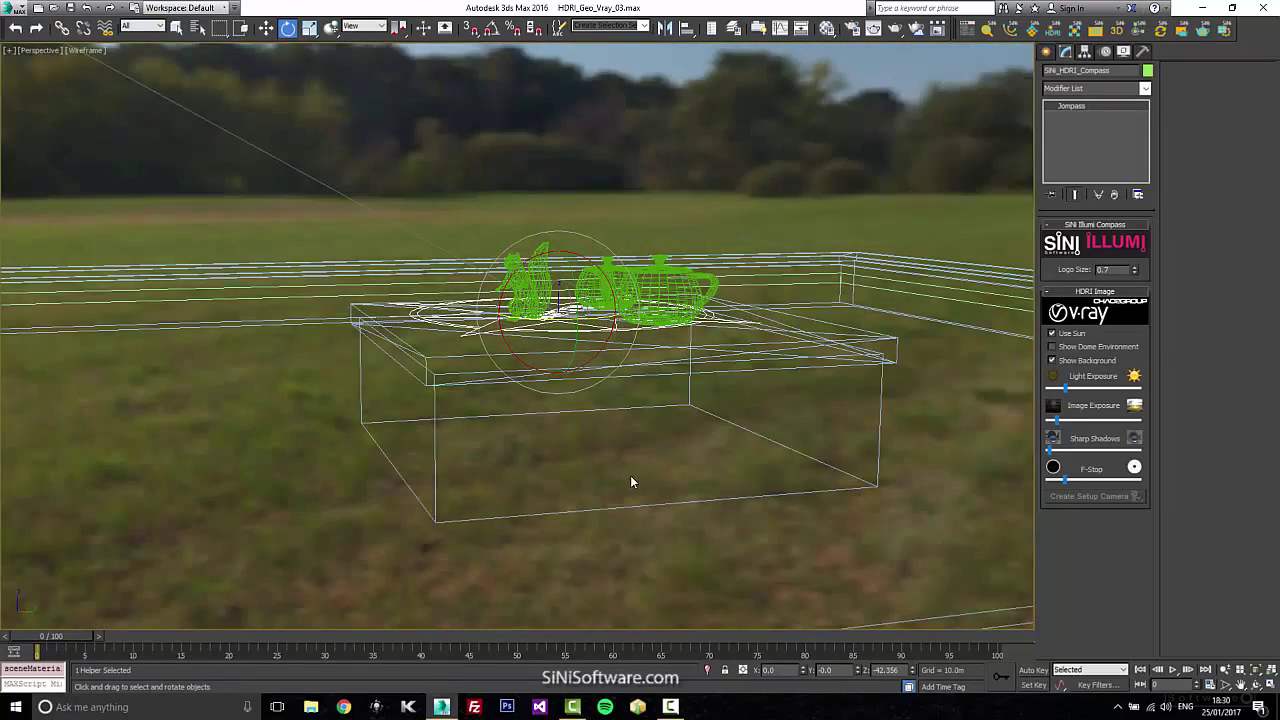
{"action": "middle_click_drag", "start_coordinate": [630, 475], "coordinate": [656, 491], "text": "alt"}
{"action": "key", "text": "c"}
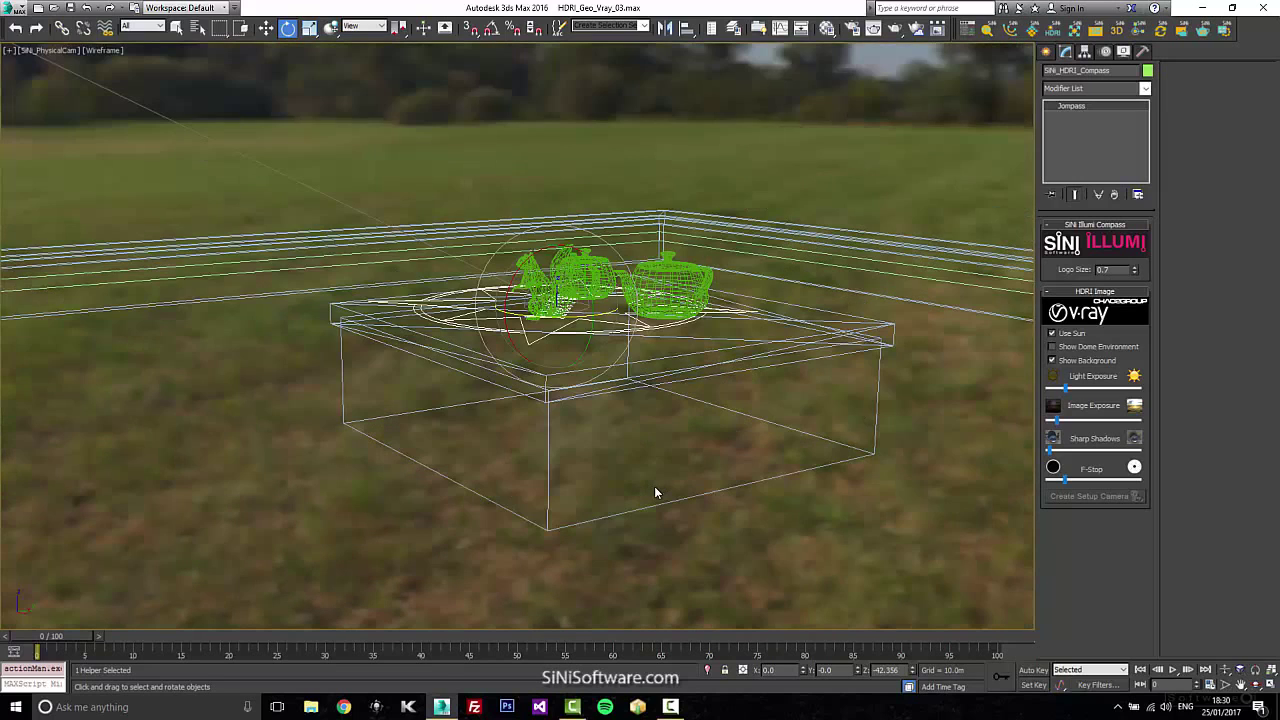
{"action": "key", "text": "F3"}
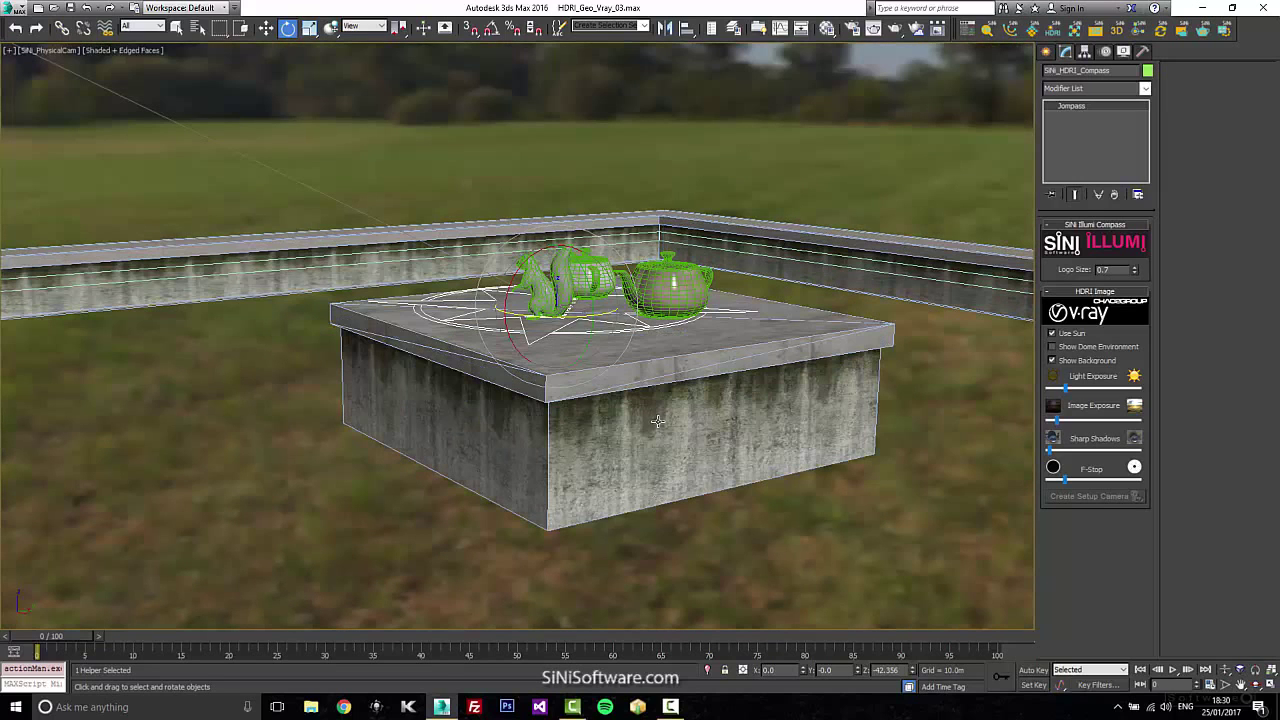
- Keep Use Sun enabled, raise Sharp Shadows and slightly increase the camera F-Stop
{"action": "left_click", "coordinate": [1053, 334]}
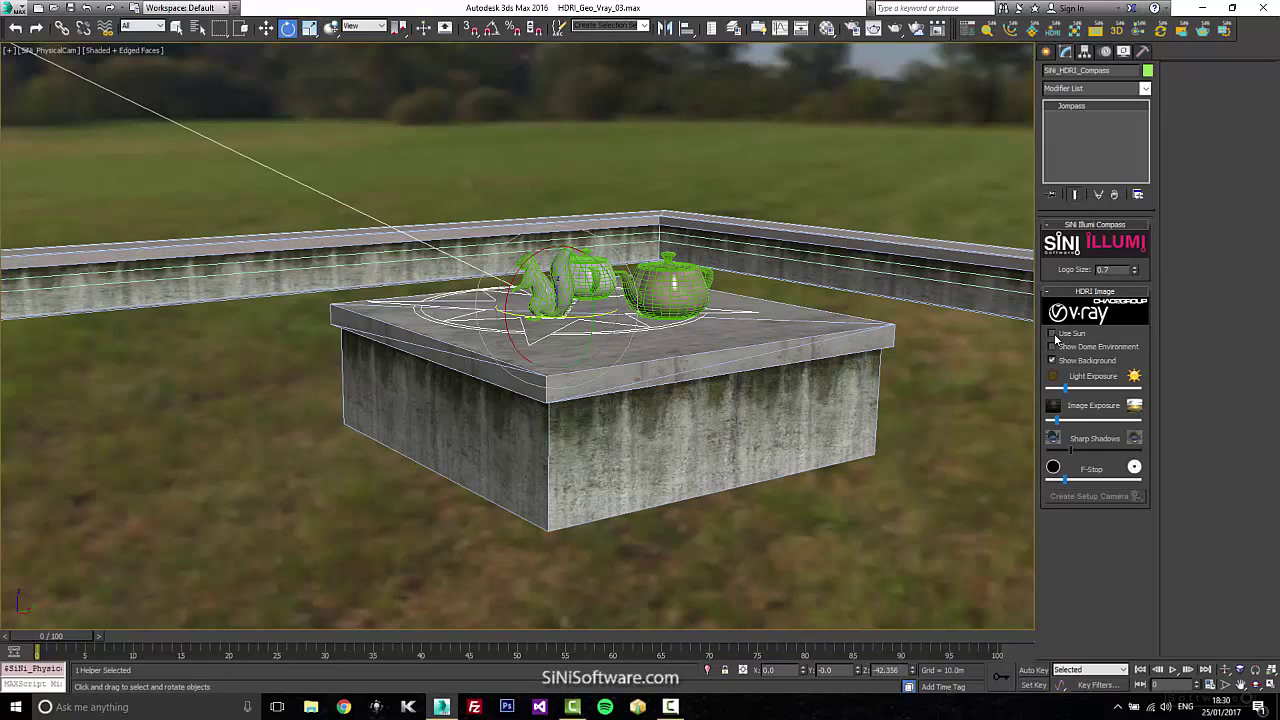
{"action": "left_click", "coordinate": [1053, 334]}
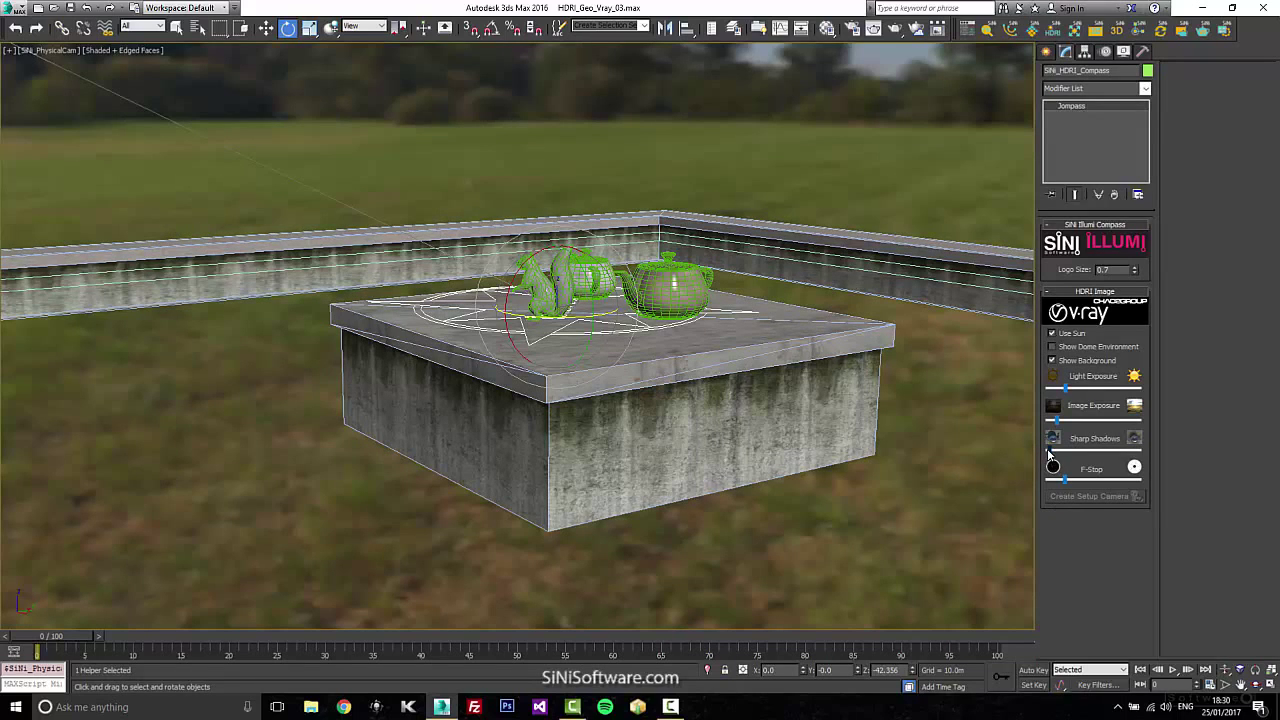
{"action": "left_click_drag", "start_coordinate": [1048, 450], "coordinate": [1095, 450]}
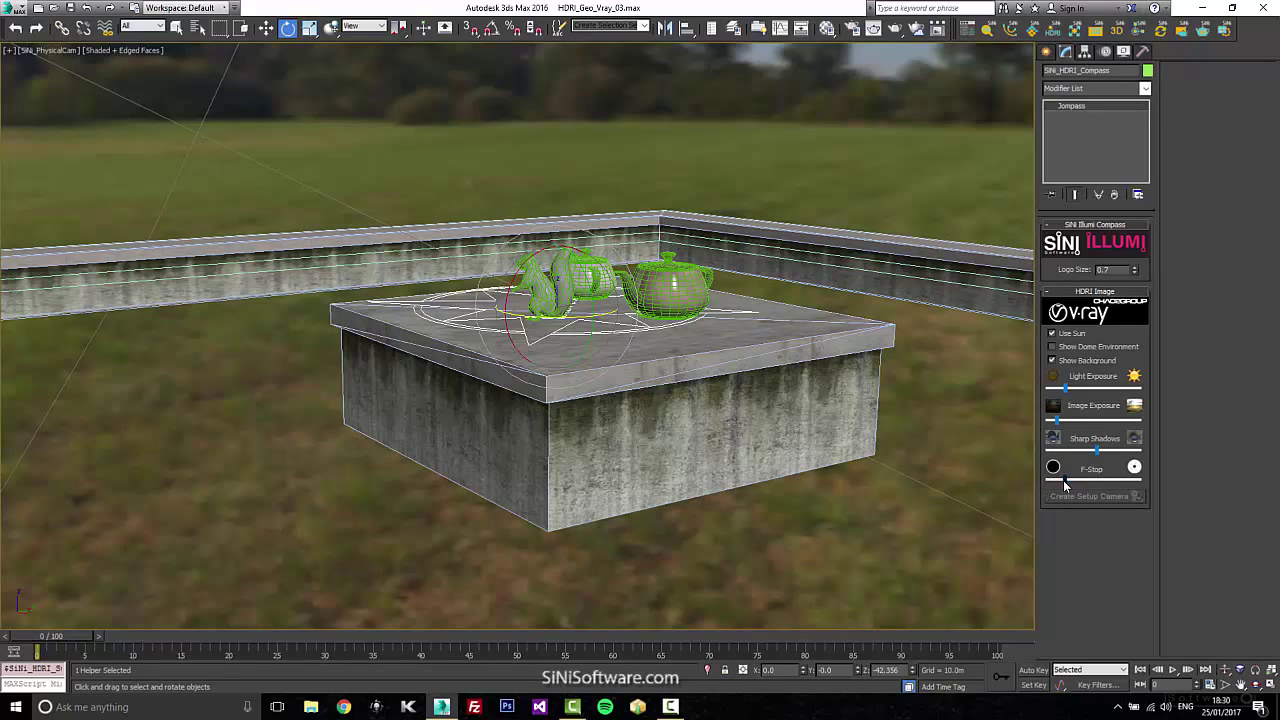
{"action": "left_click_drag", "start_coordinate": [1064, 480], "coordinate": [1079, 480]}
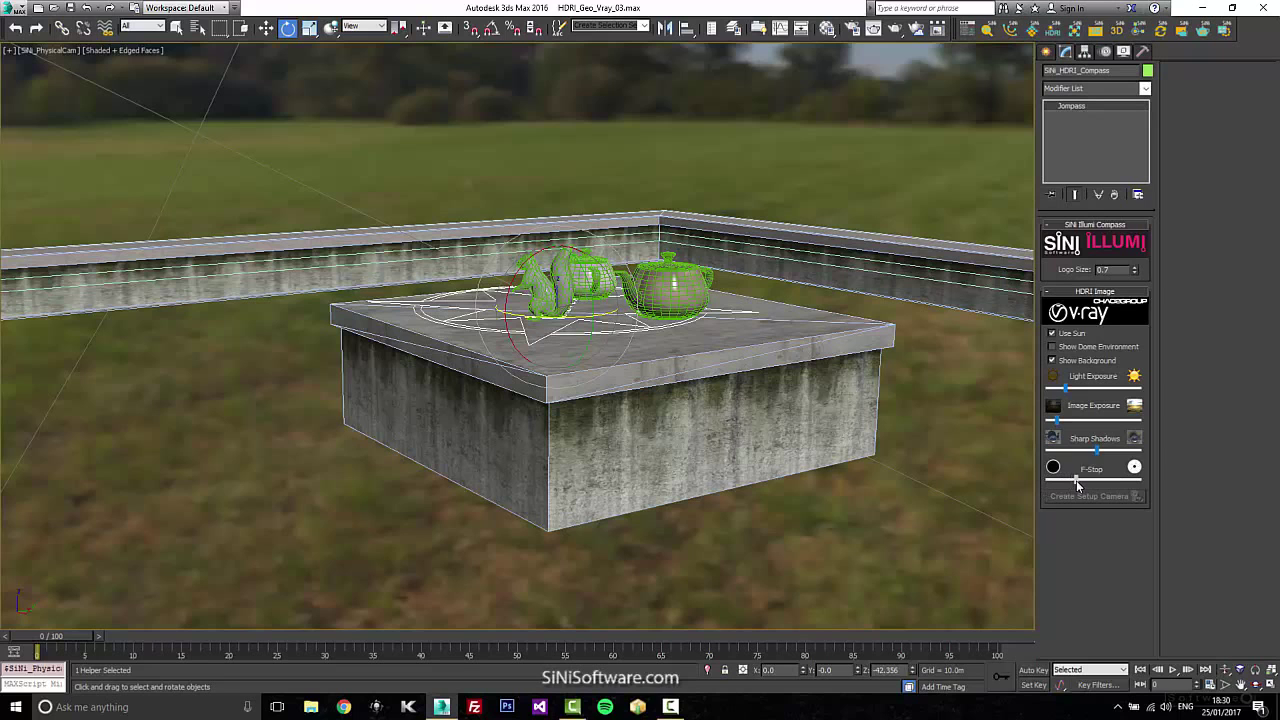
- Deselect the compass and V-Ray render the SiNi_PhysicalCam view with Shift+Q, repositioning the frame buffer
{"action": "left_click", "coordinate": [784, 518]}
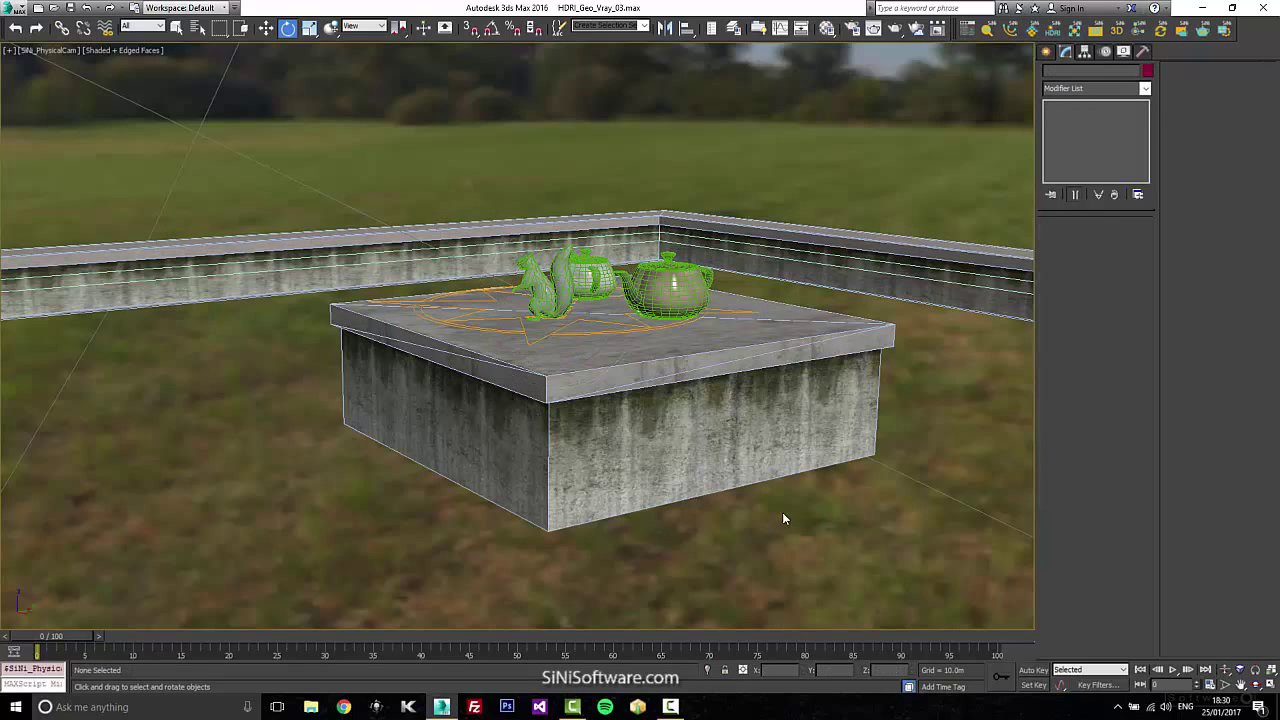
{"action": "key", "text": "shift+q"}
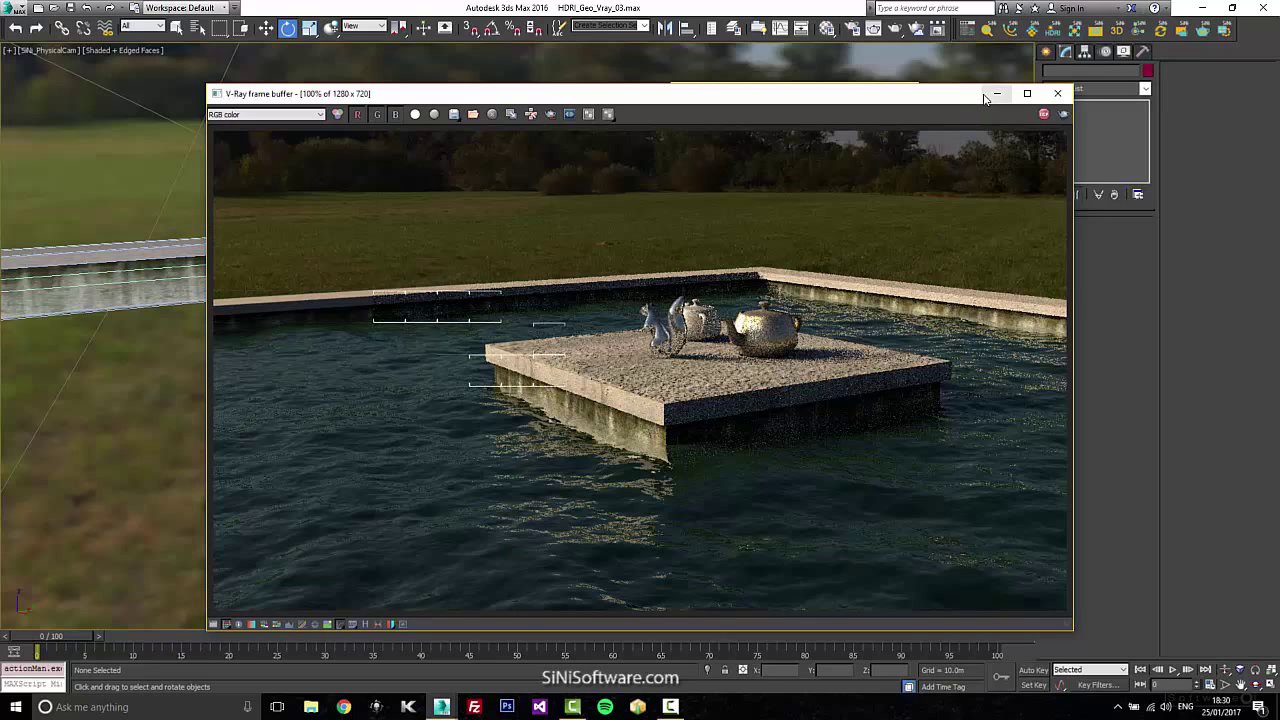
{"action": "left_click_drag", "start_coordinate": [985, 94], "coordinate": [850, 99]}
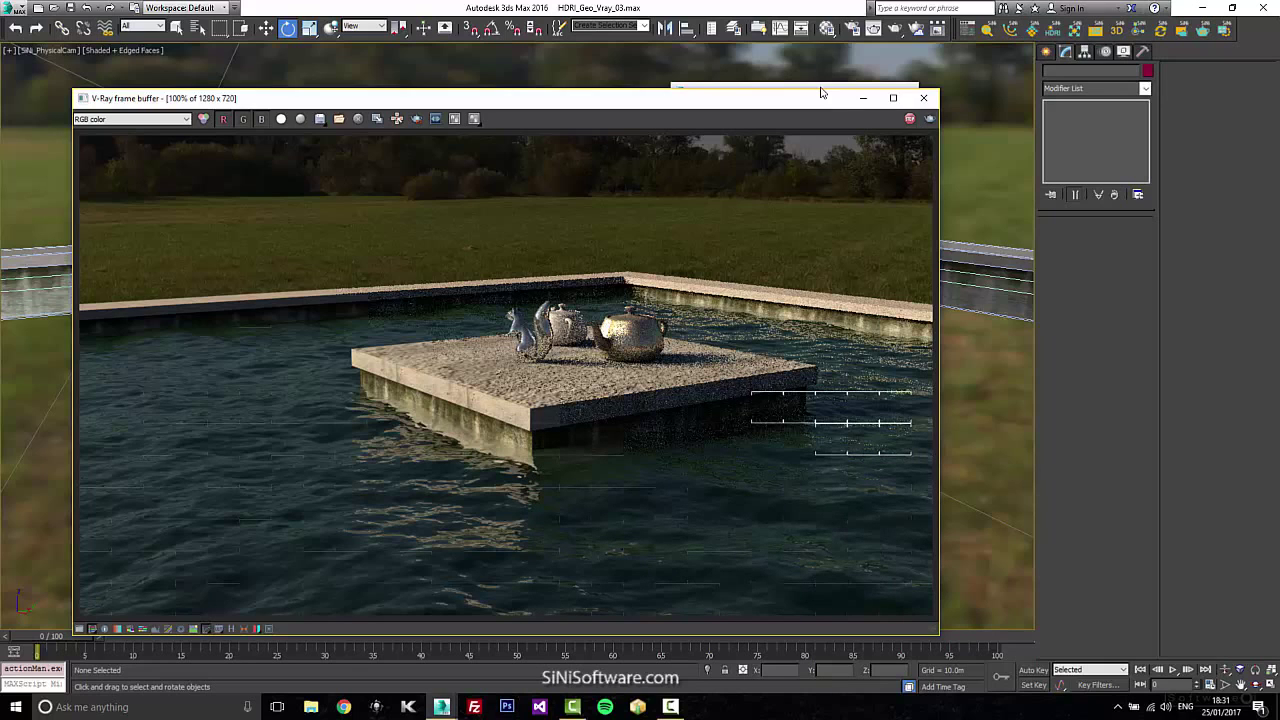
- Close the frame buffer and turn off the HDRI background display on the compass helper
{"action": "left_click", "coordinate": [923, 98]}
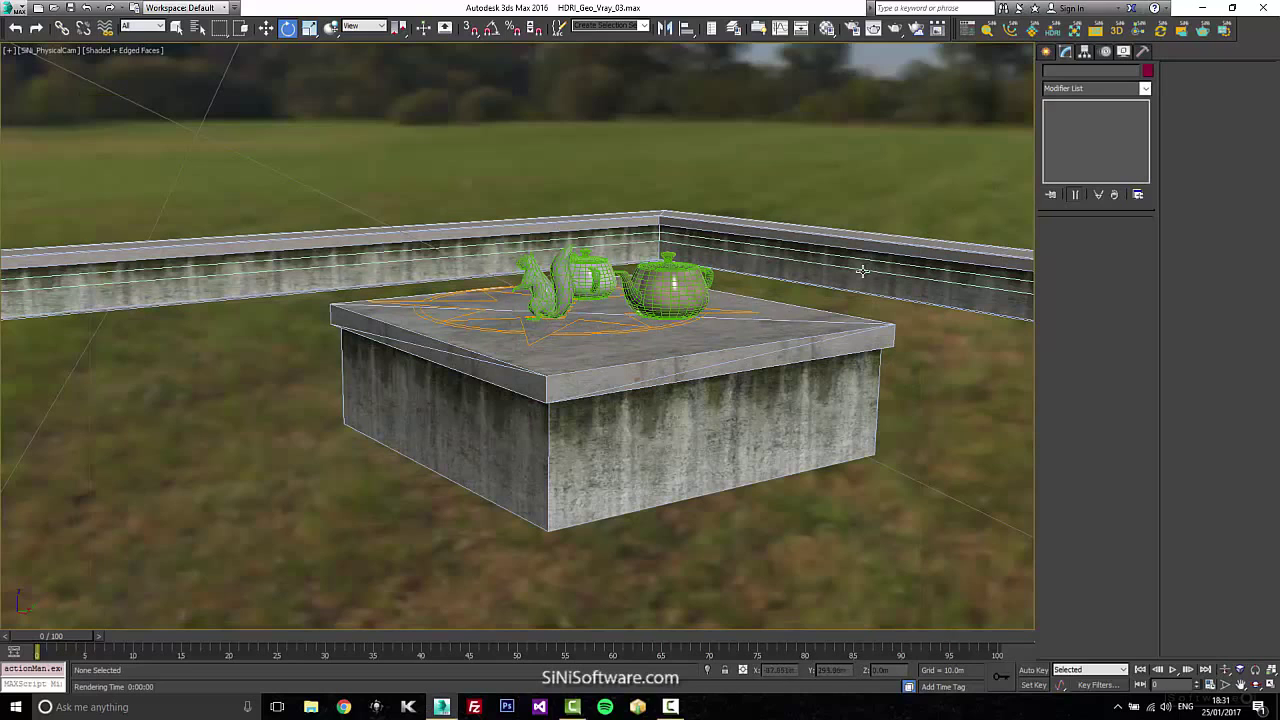
{"action": "left_click", "coordinate": [688, 318]}
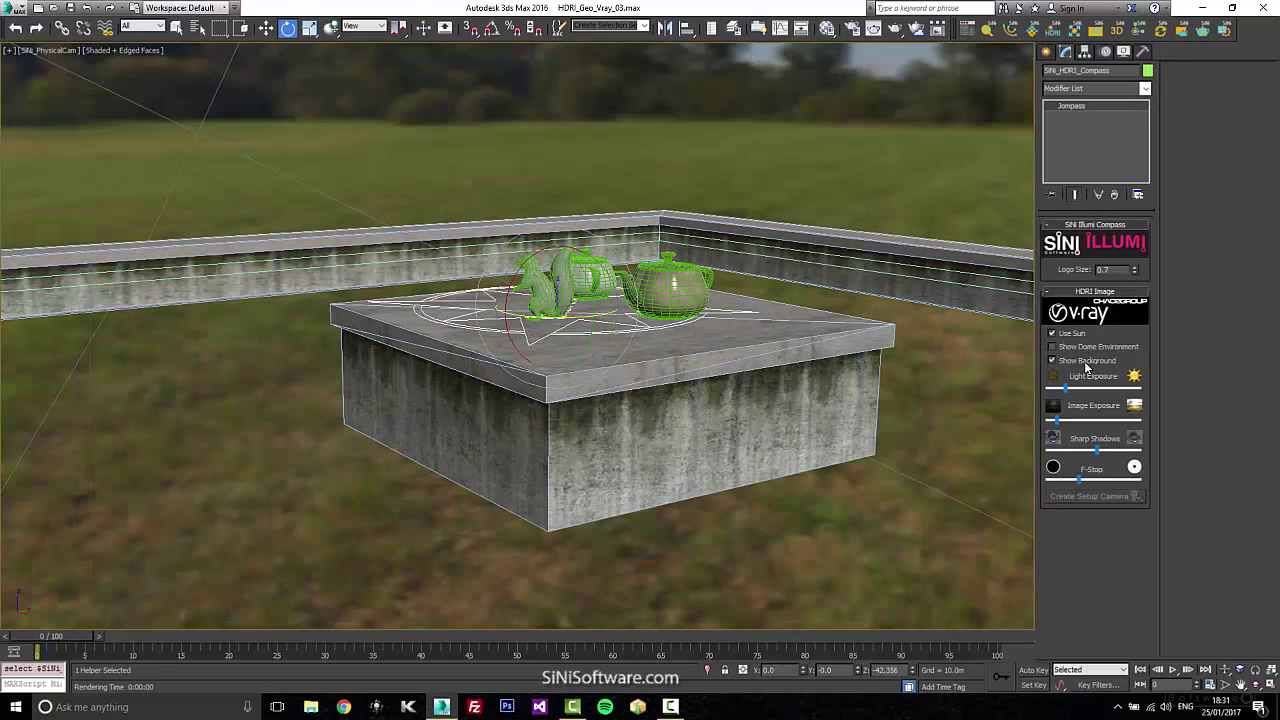
{"action": "left_click", "coordinate": [1085, 363]}
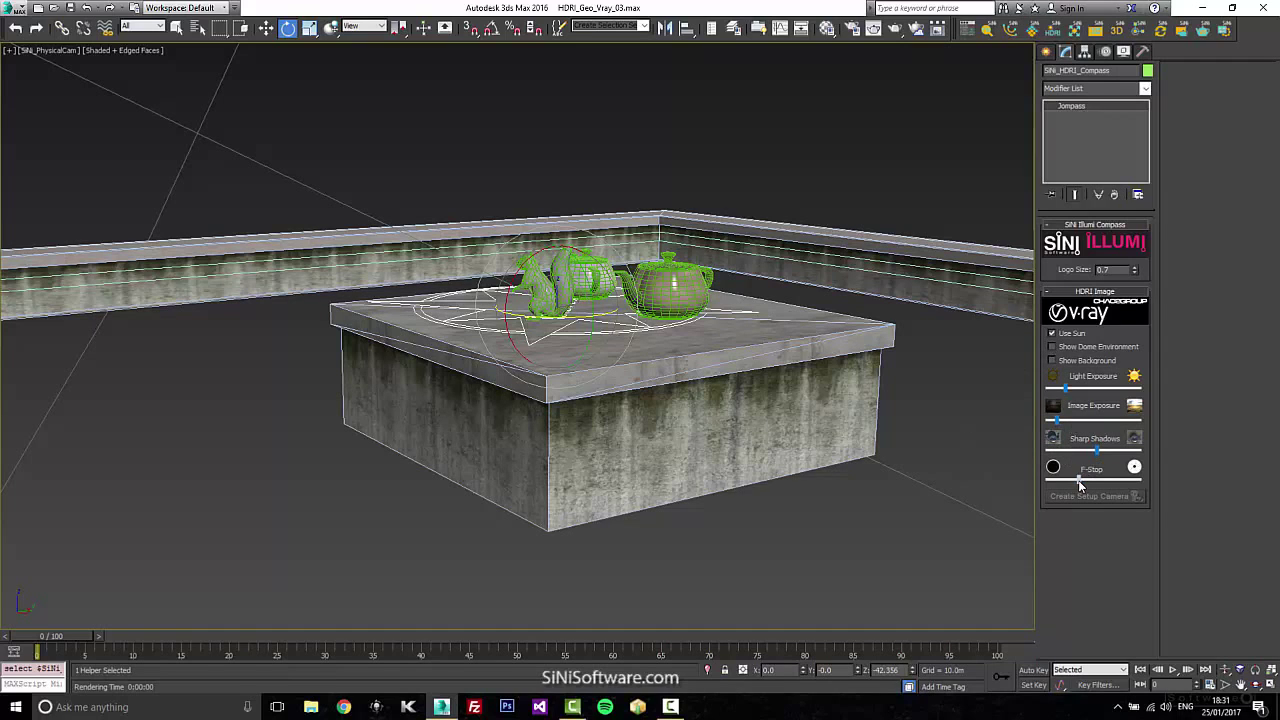
- Lower the camera F-Stop, rotate the compass to swing the sun, and re-render
{"action": "left_click_drag", "start_coordinate": [1076, 480], "coordinate": [1064, 480]}
{"action": "left_click_drag", "start_coordinate": [584, 316], "coordinate": [626, 330]}
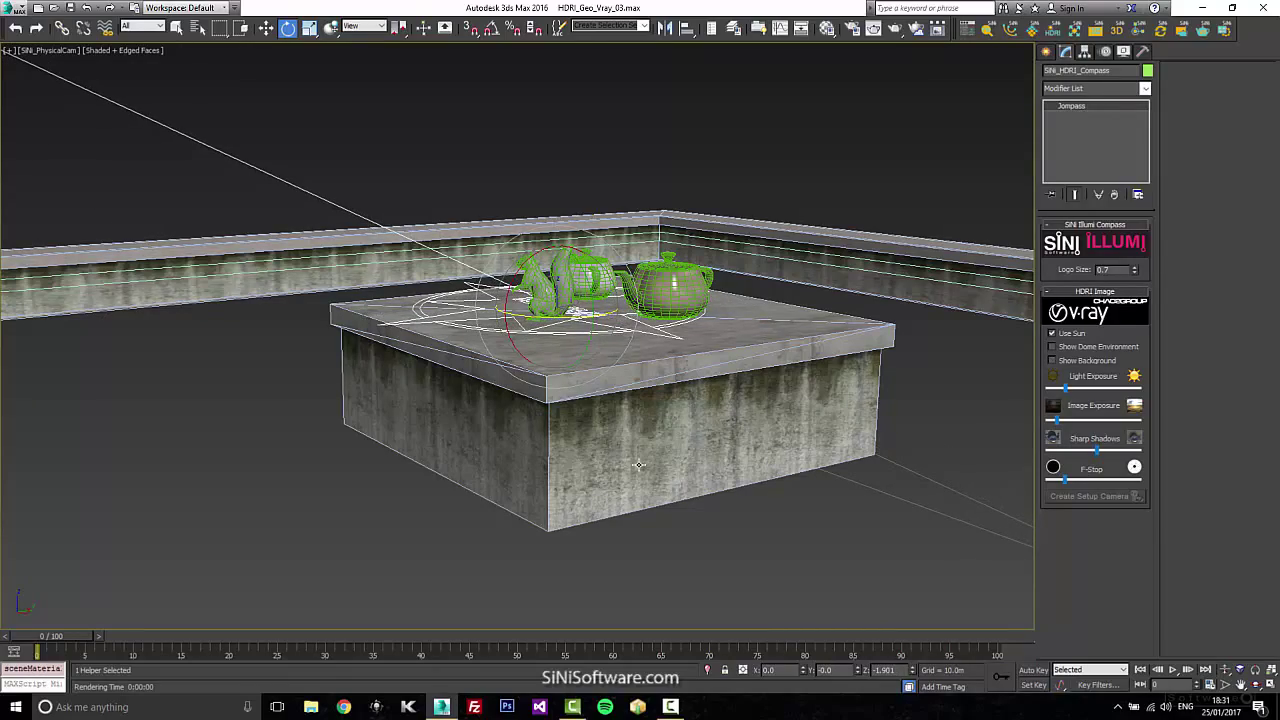
{"action": "key", "text": "shift+q"}
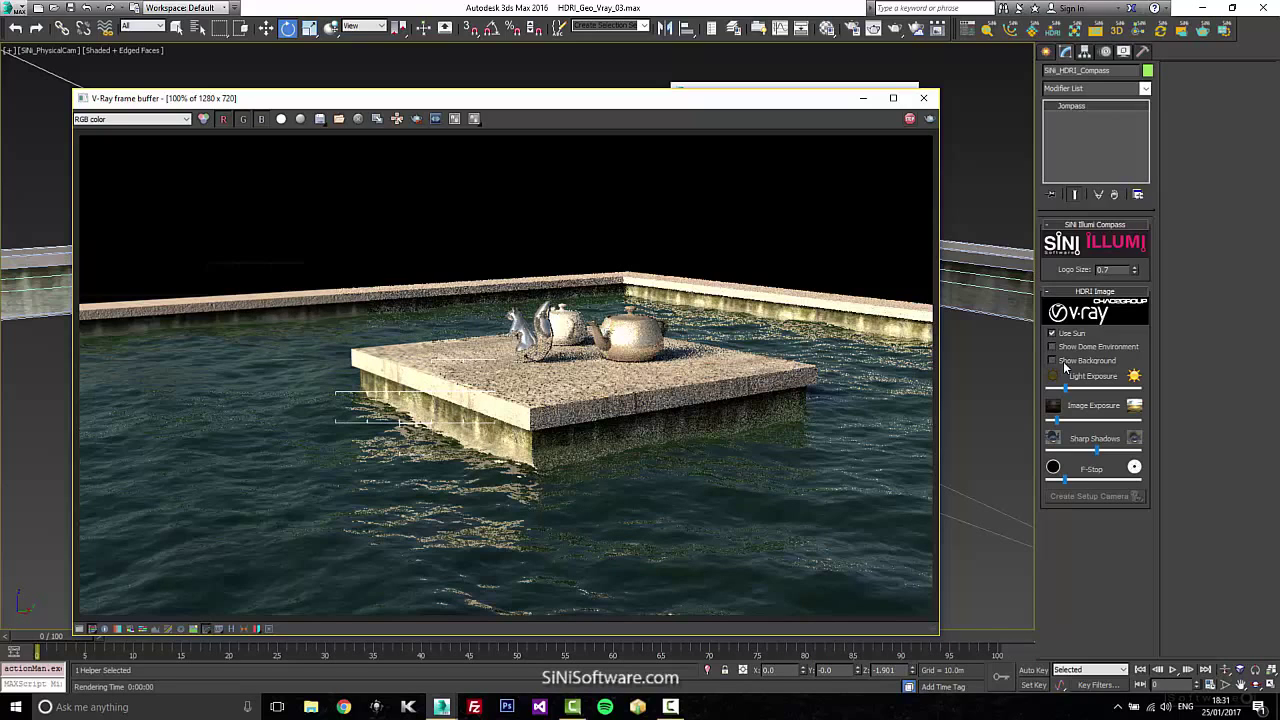
- Close the frame buffer, cancel the running render and clear the selection
{"action": "left_click", "coordinate": [923, 97]}
{"action": "left_click", "coordinate": [889, 113]}
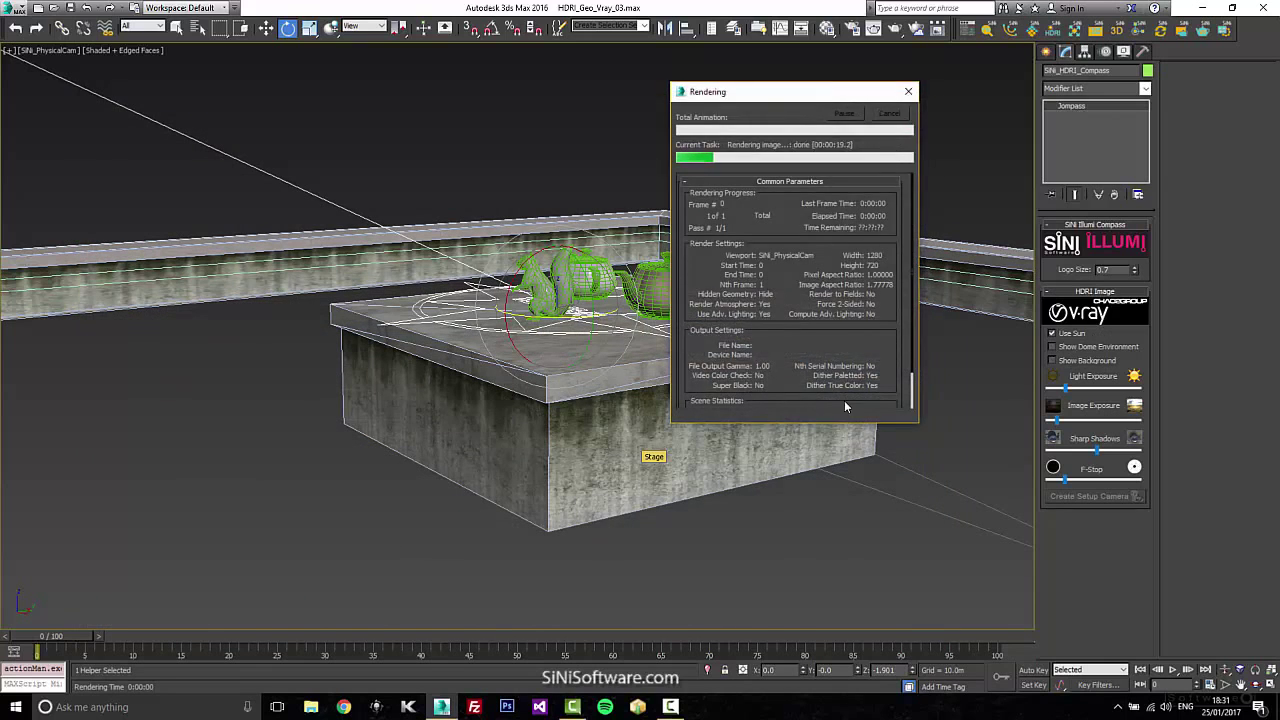
{"action": "left_click", "coordinate": [840, 520]}
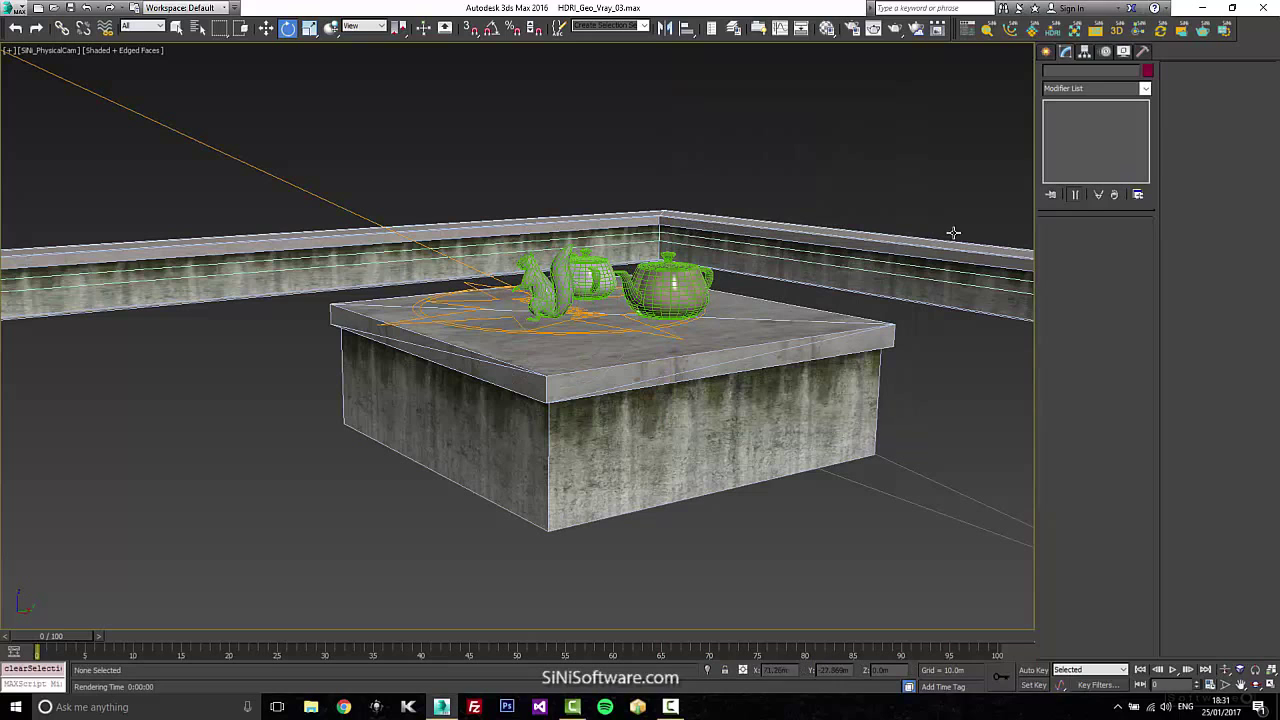
- In Illumi, switch to Load Custom Single HDRI and load custom.hdr from the Desktop
{"action": "left_click", "coordinate": [1057, 30]}
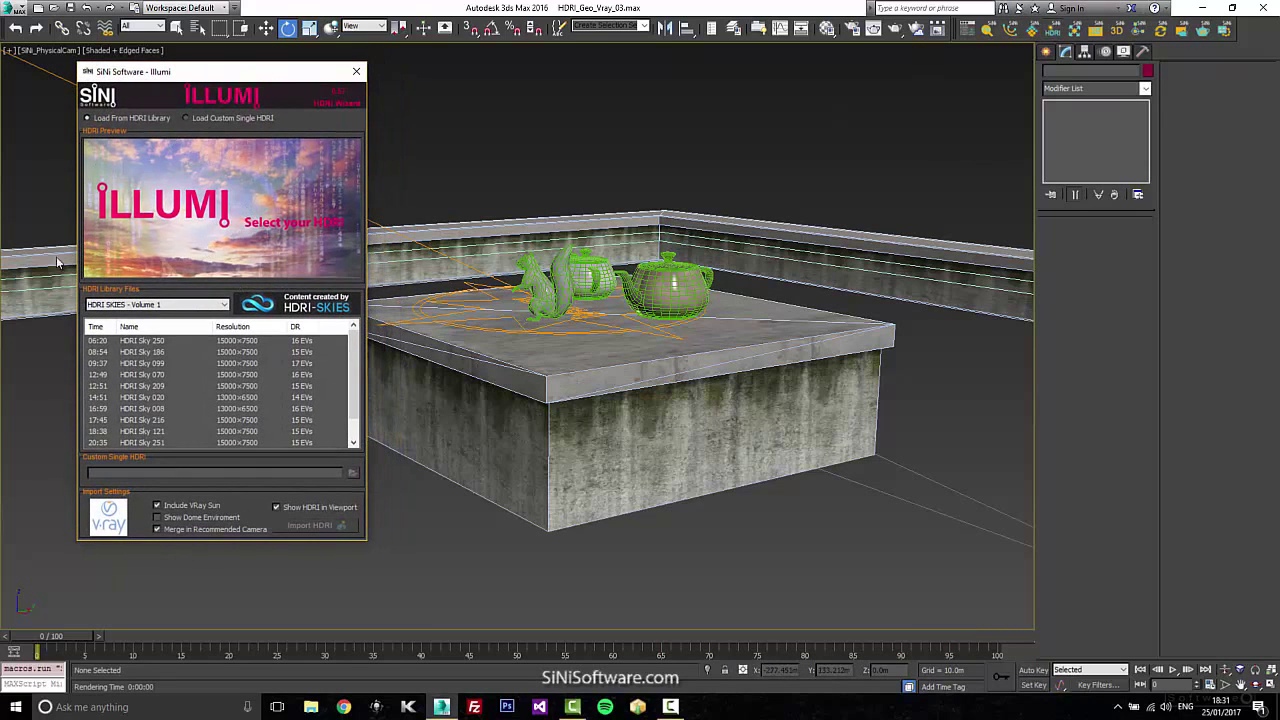
{"action": "left_click", "coordinate": [250, 119]}
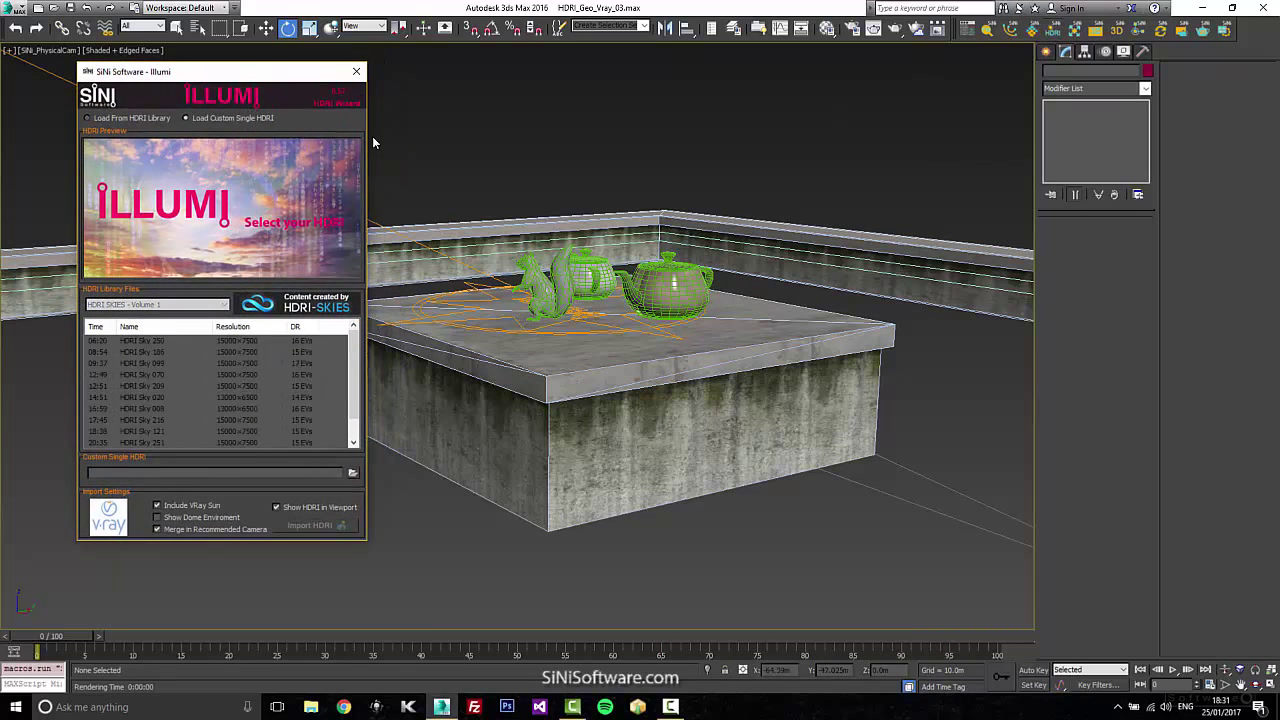
{"action": "left_click", "coordinate": [352, 474]}
{"action": "left_click", "coordinate": [328, 248]}
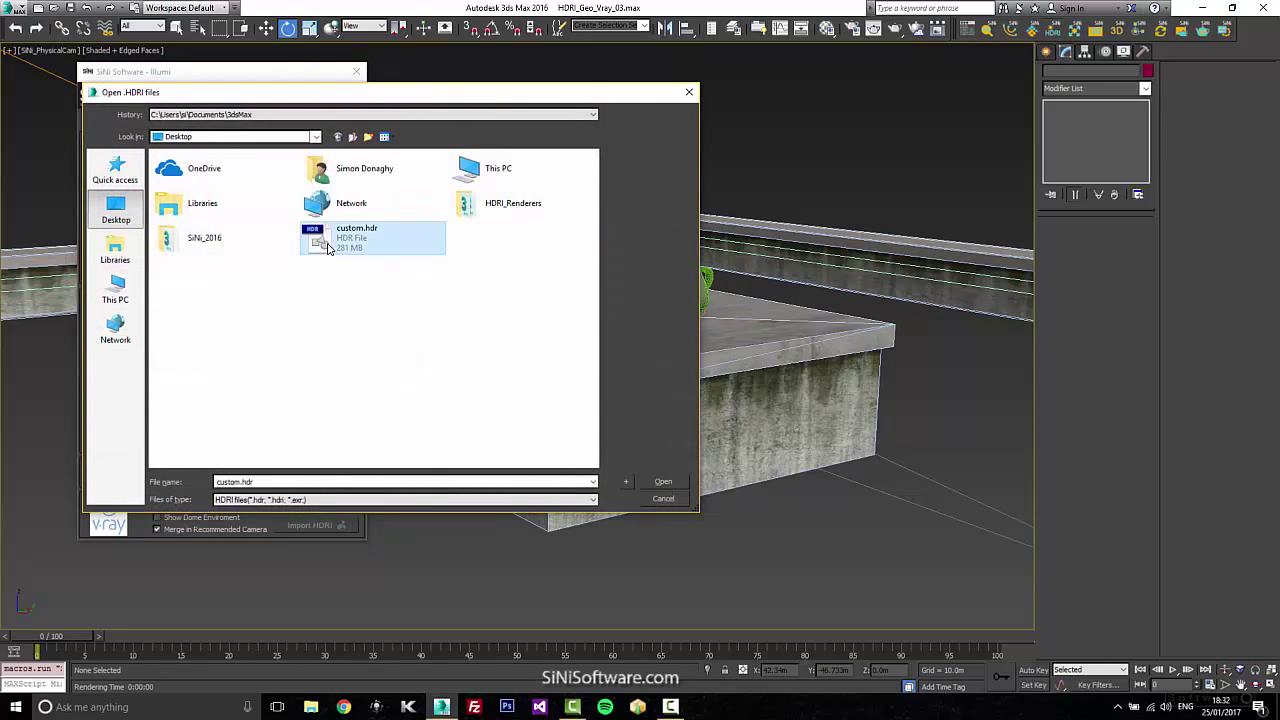
{"action": "left_click", "coordinate": [681, 484]}
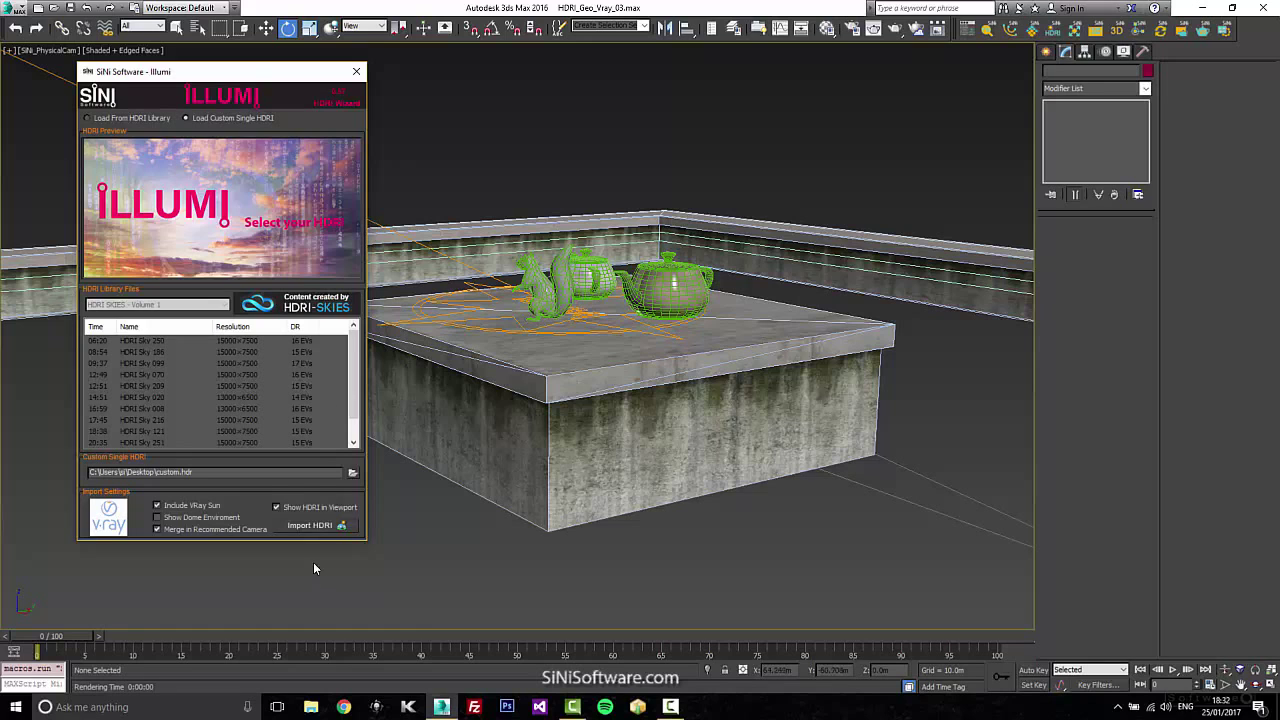
- Import custom.hdr as the scene's HDRI backdrop
{"action": "left_click", "coordinate": [310, 526]}
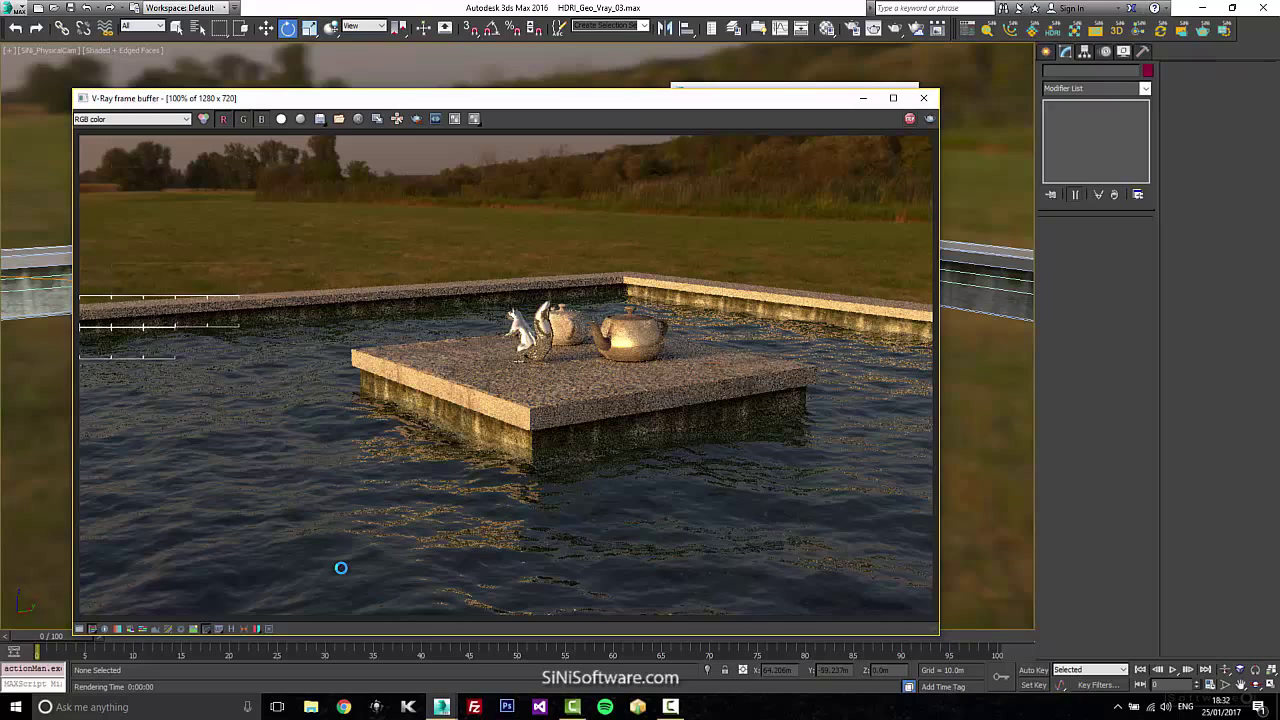
- Stop and close the render, then select and delete the Illumi compass helper
{"action": "left_click", "coordinate": [909, 119]}
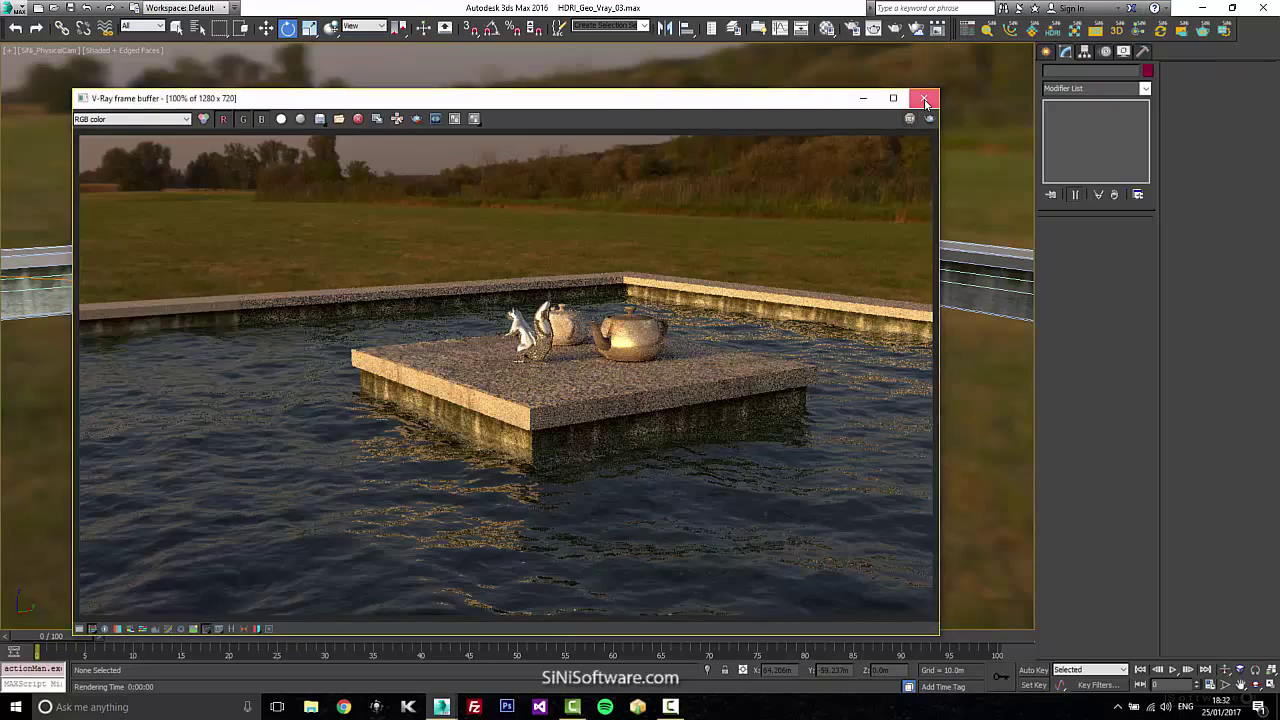
{"action": "left_click", "coordinate": [925, 99]}
{"action": "left_click", "coordinate": [606, 332]}
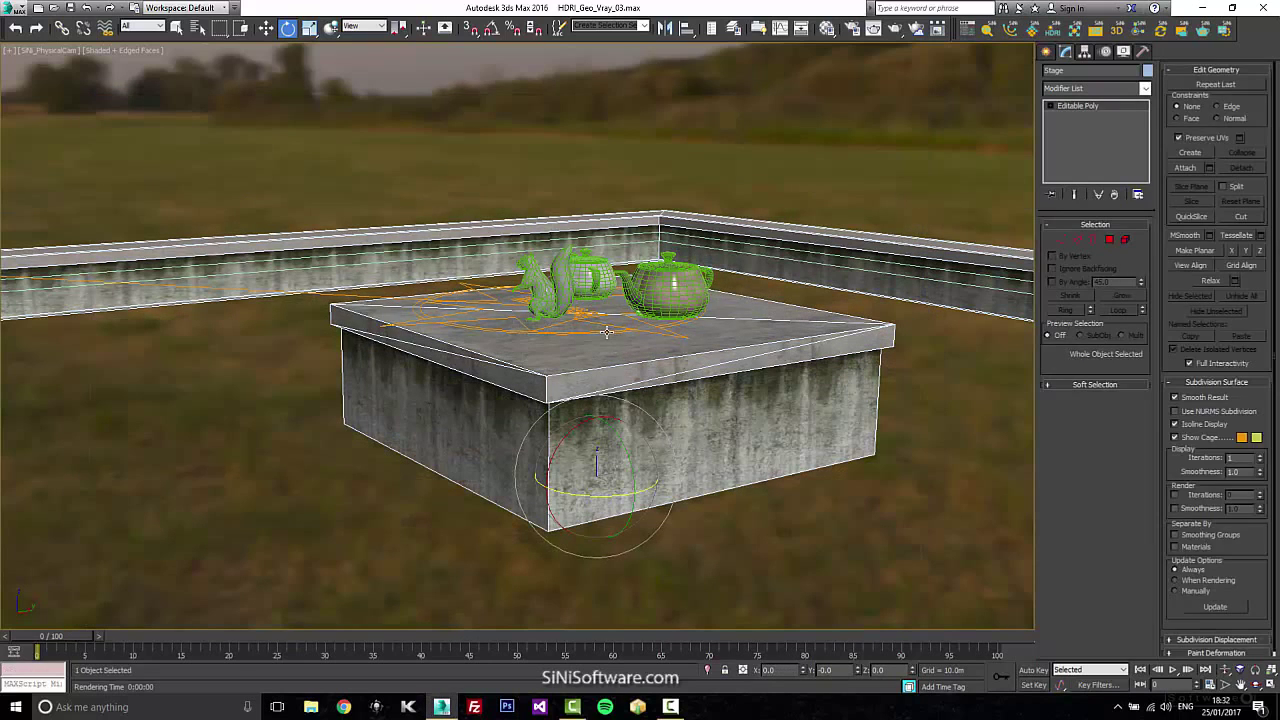
{"action": "left_click", "coordinate": [608, 333]}
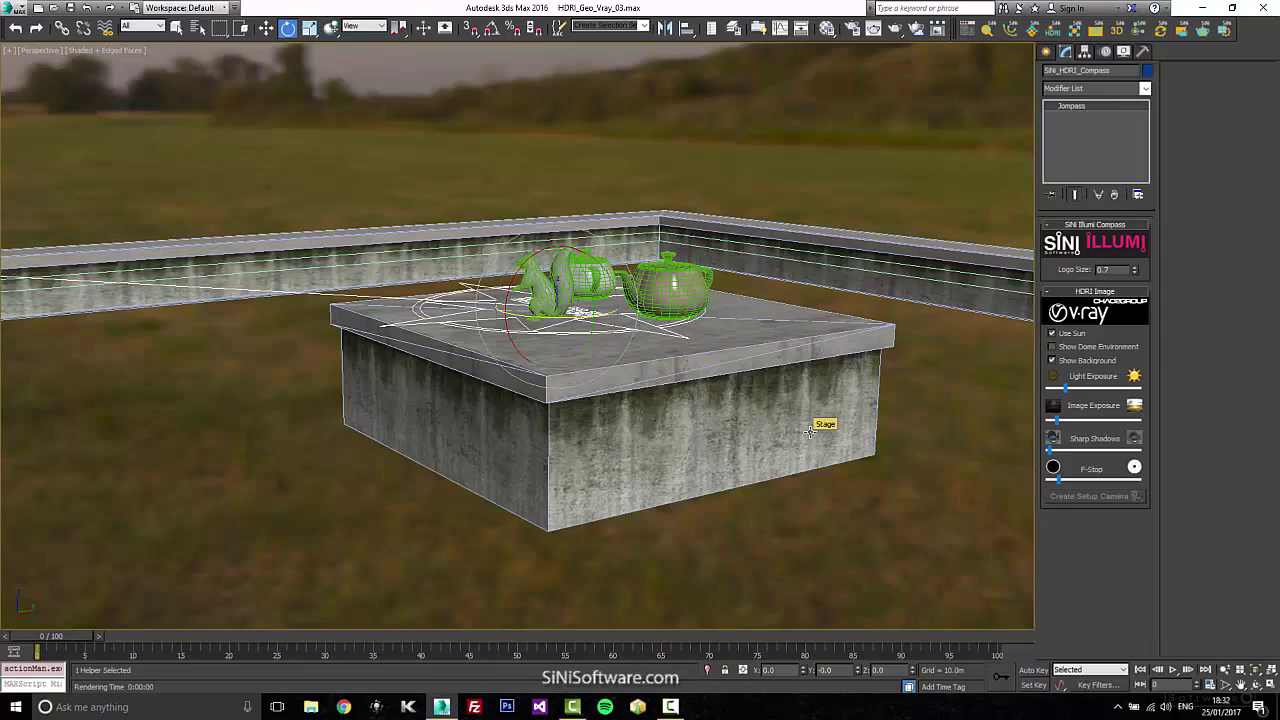
{"action": "key", "text": "p"}
{"action": "middle_click_drag", "start_coordinate": [747, 453], "coordinate": [647, 385], "text": "alt"}
{"action": "scroll", "coordinate": [647, 385], "scroll_direction": "up", "scroll_amount": 5}
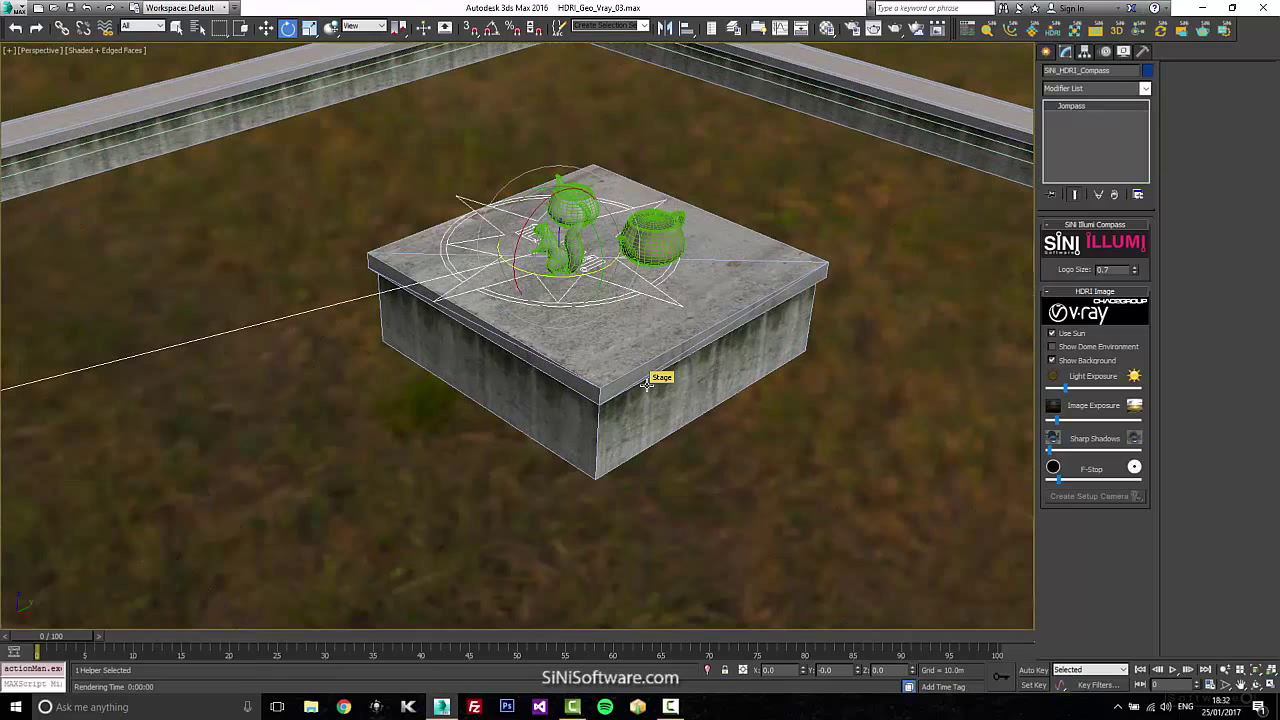
{"action": "key", "text": "Delete"}
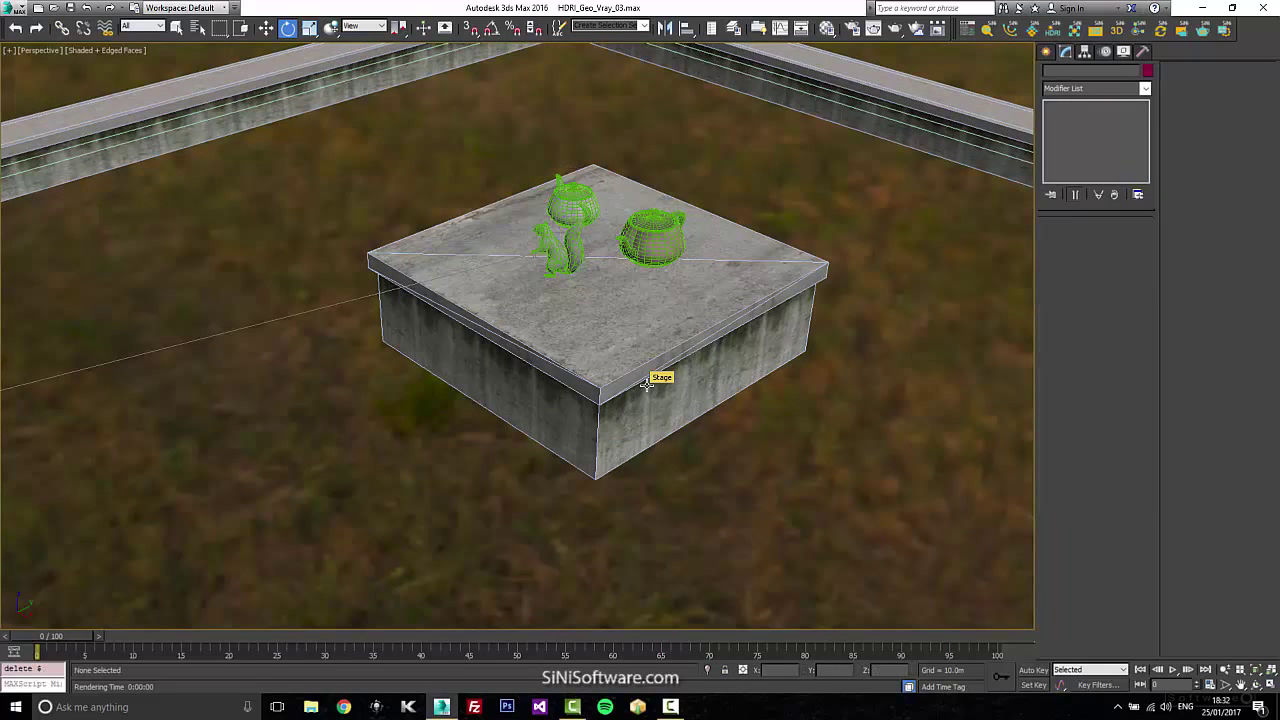
- Switch to the SiNi_PhysicalCam camera view and render it in V-Ray
{"action": "middle_click_drag", "start_coordinate": [647, 385], "coordinate": [654, 394], "text": "alt"}
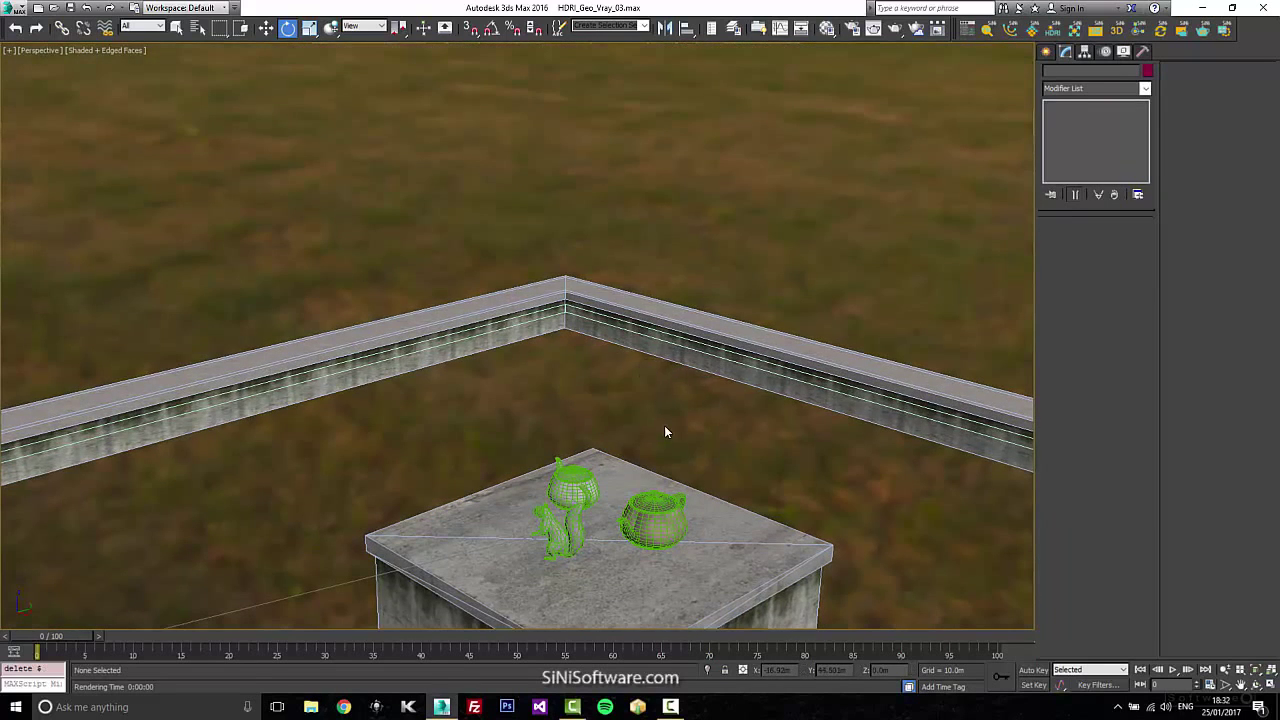
{"action": "key", "text": "c"}
{"action": "double_click", "coordinate": [591, 258]}
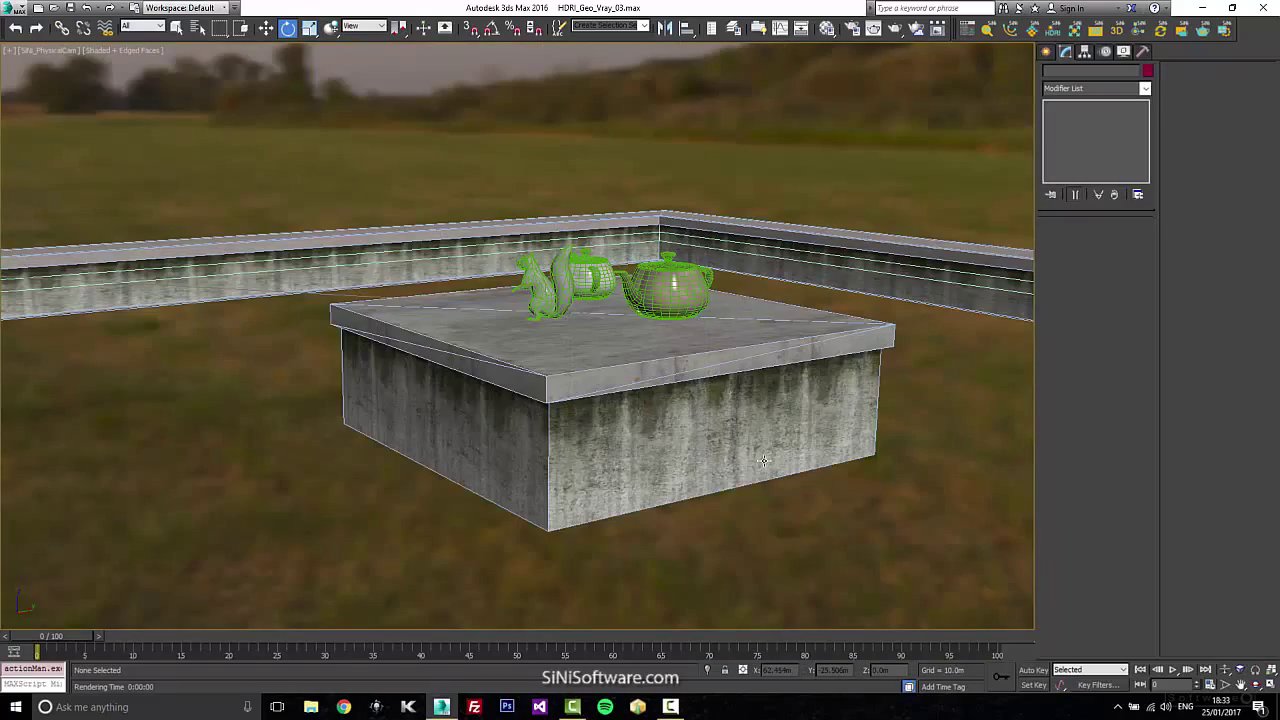
{"action": "key", "text": "shift+q"}
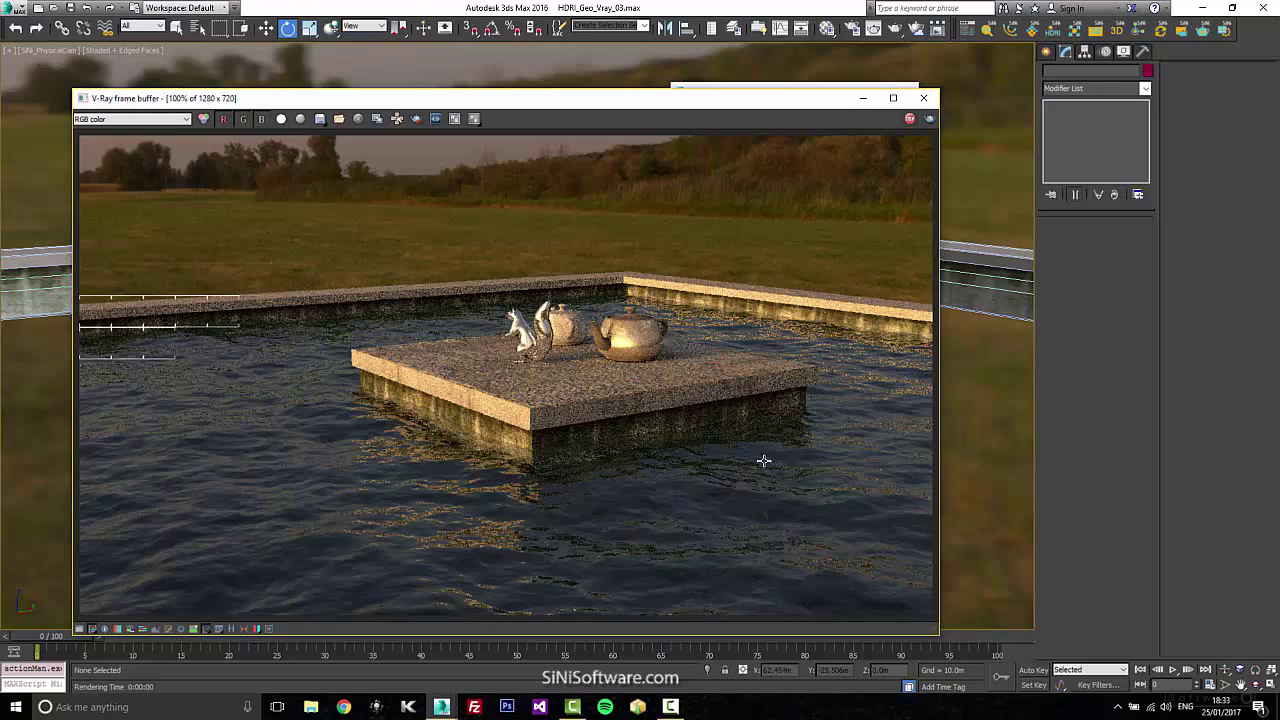
- Stop the V-Ray render in the frame buffer
{"action": "left_click", "coordinate": [906, 120]}
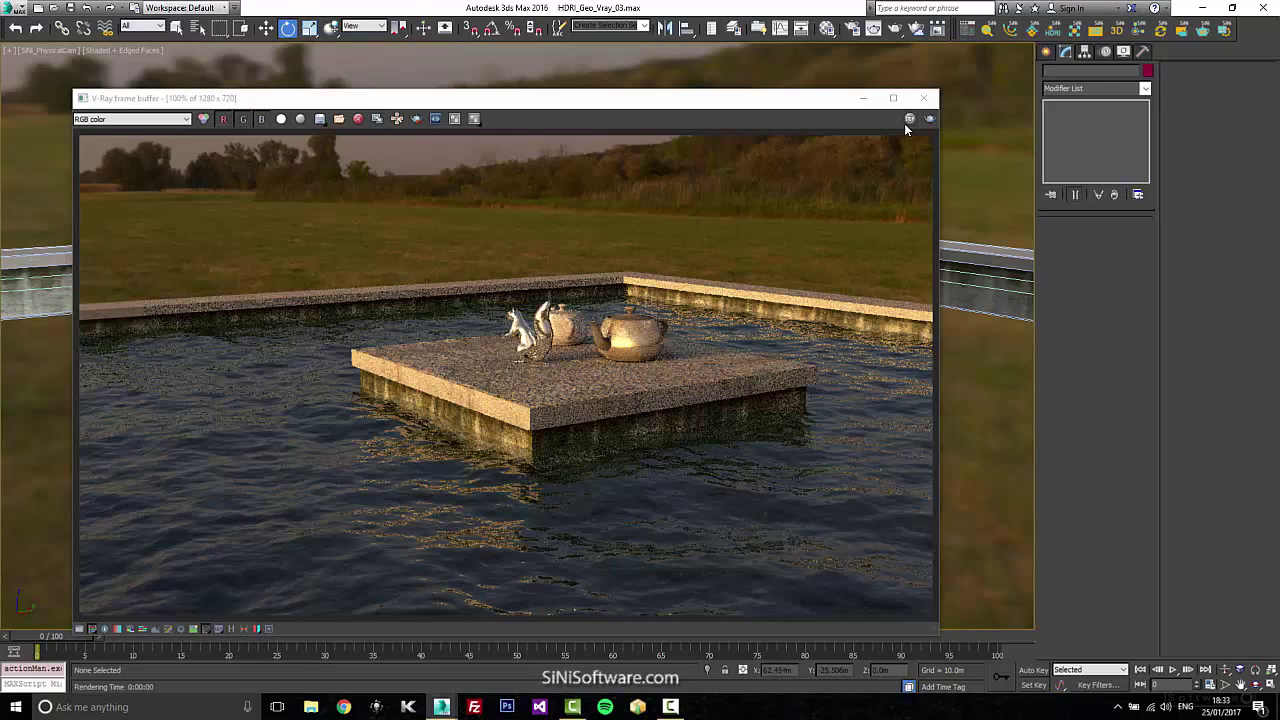
- Pick HDRI Sky 186 in Illumi, unchecking Show HDRI in Viewport, Include VRay Sun and Merge in Recommended Camera
{"action": "left_click", "coordinate": [1053, 29]}
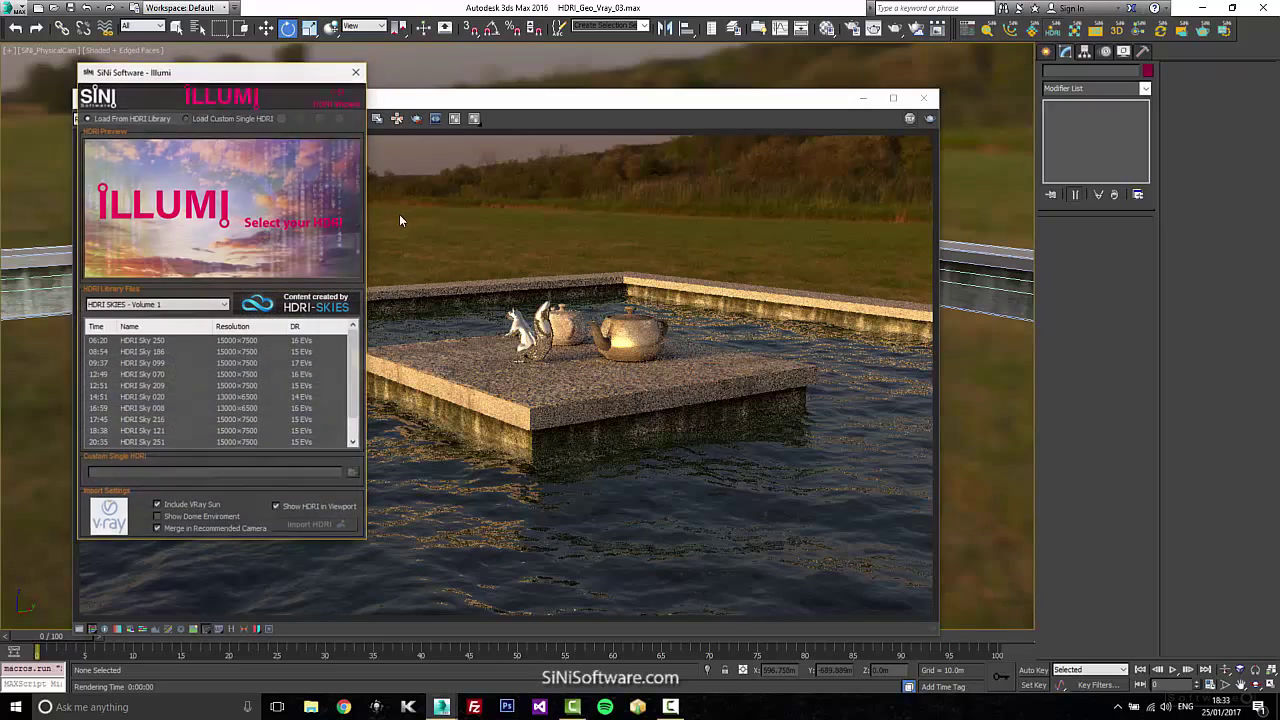
{"action": "left_click", "coordinate": [194, 352]}
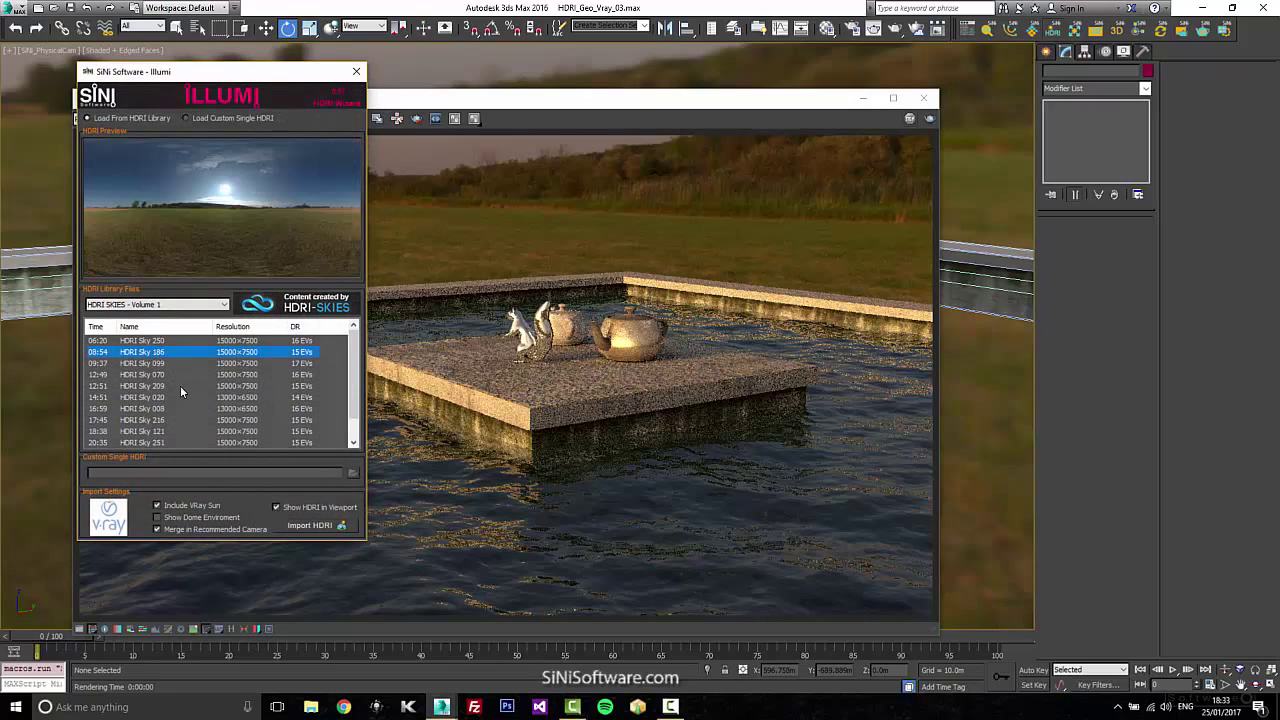
{"action": "left_click", "coordinate": [284, 507]}
{"action": "left_click", "coordinate": [197, 505]}
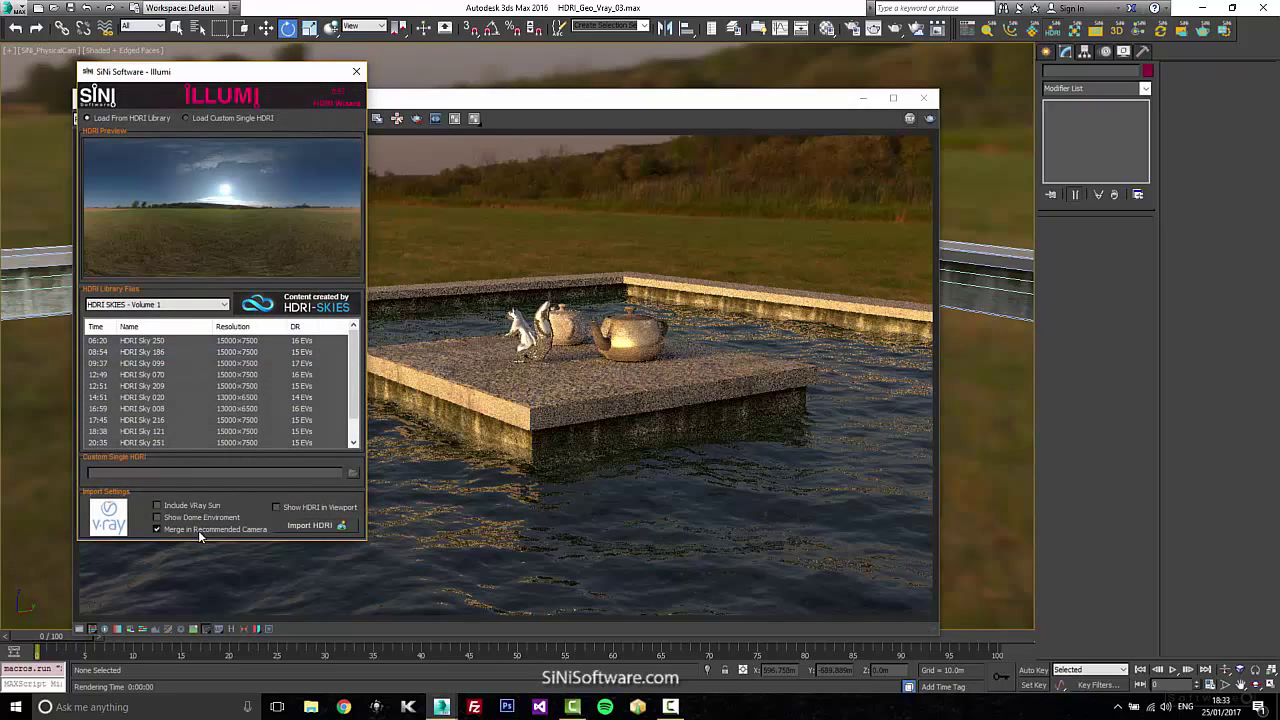
{"action": "left_click", "coordinate": [198, 530]}
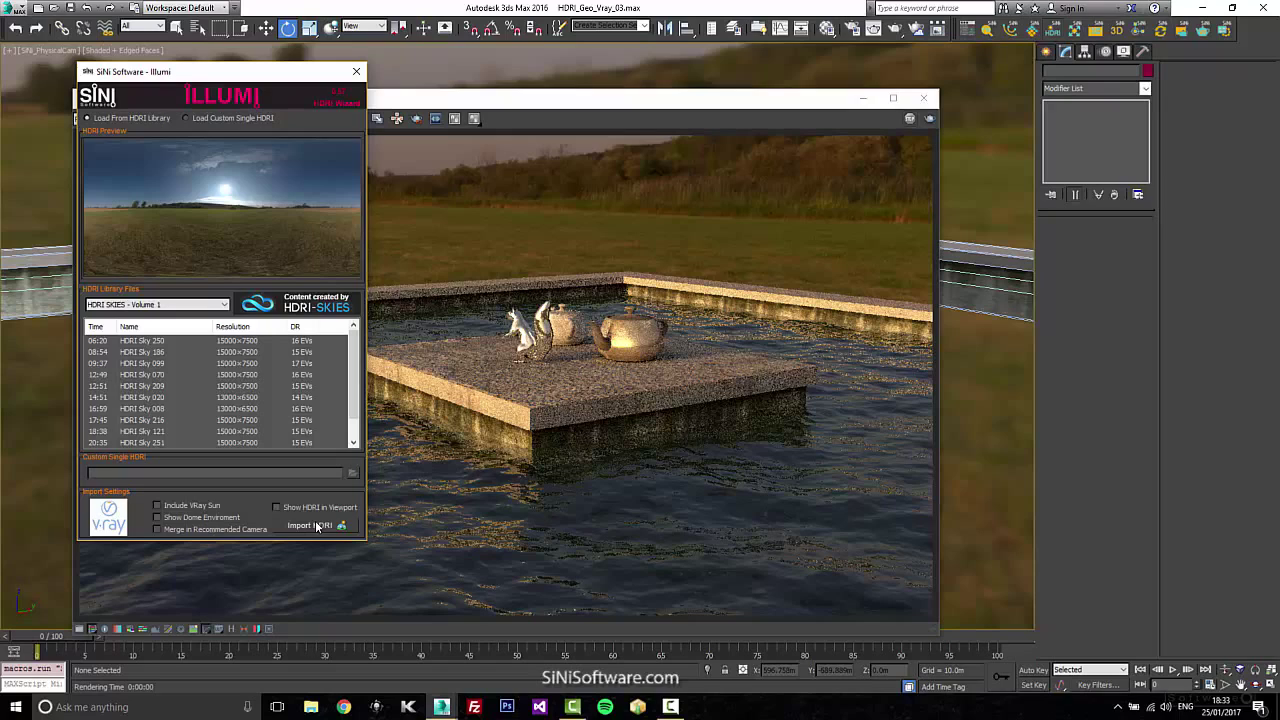